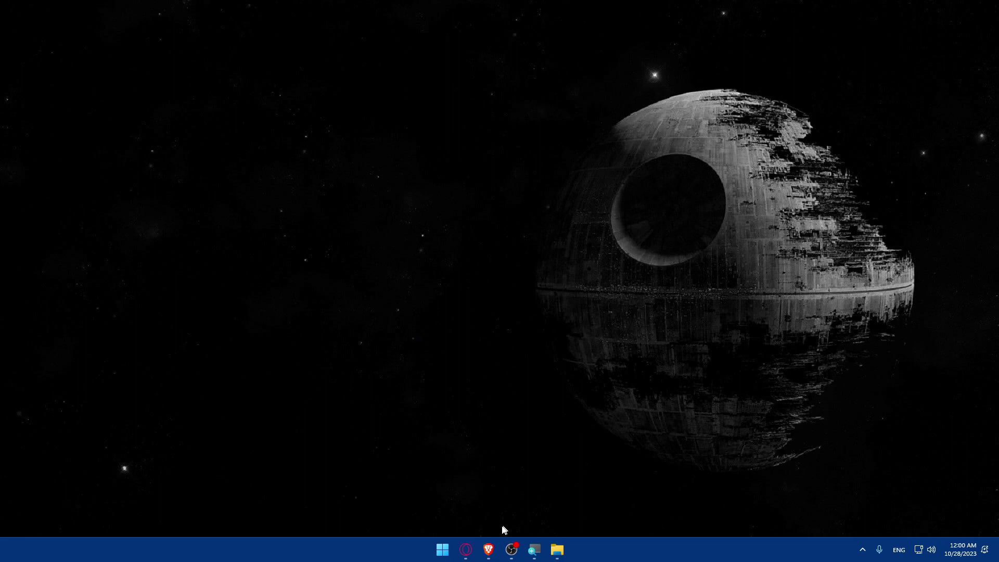
- Show and then hide the Brave browser window from the taskbar
click(484, 544)
click(483, 543)
- Restore Brave and load ads.google.com
click(484, 544)
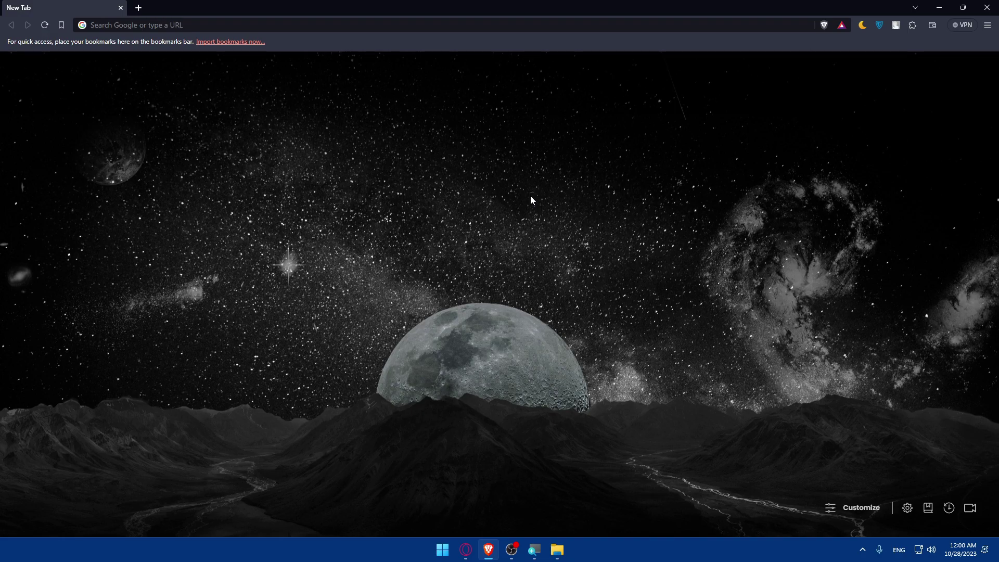
click(274, 26)
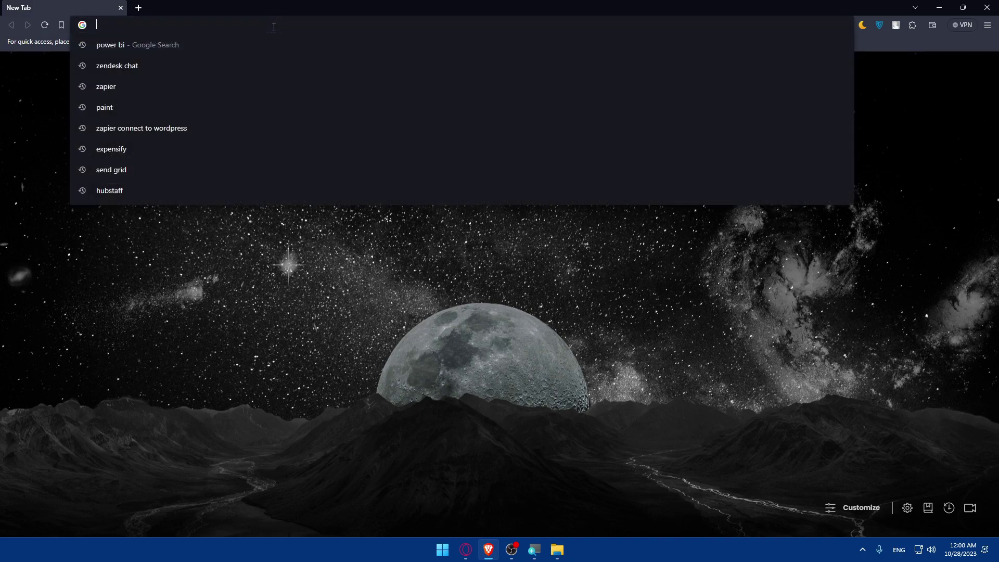
text(ads.googl)
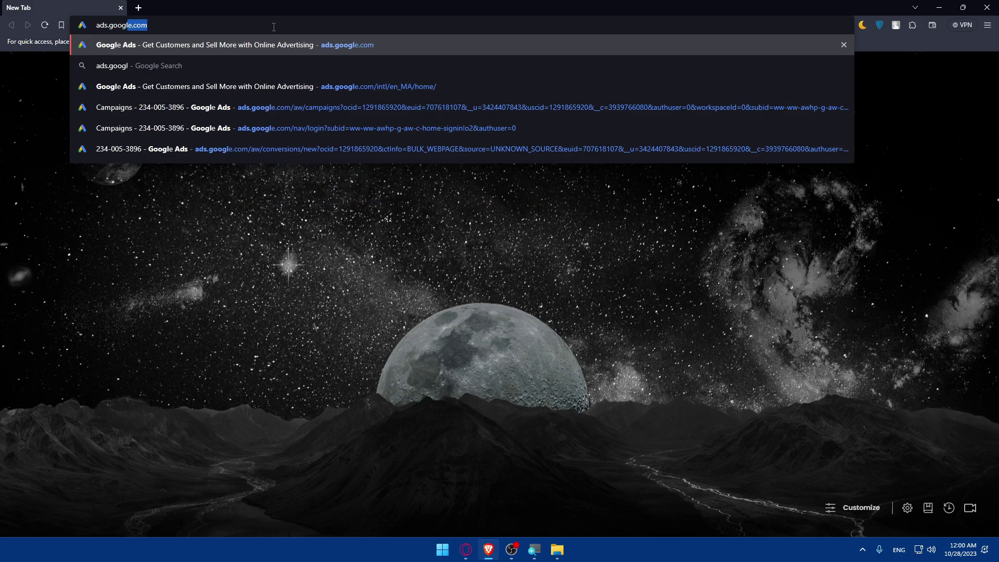
text(e.com)
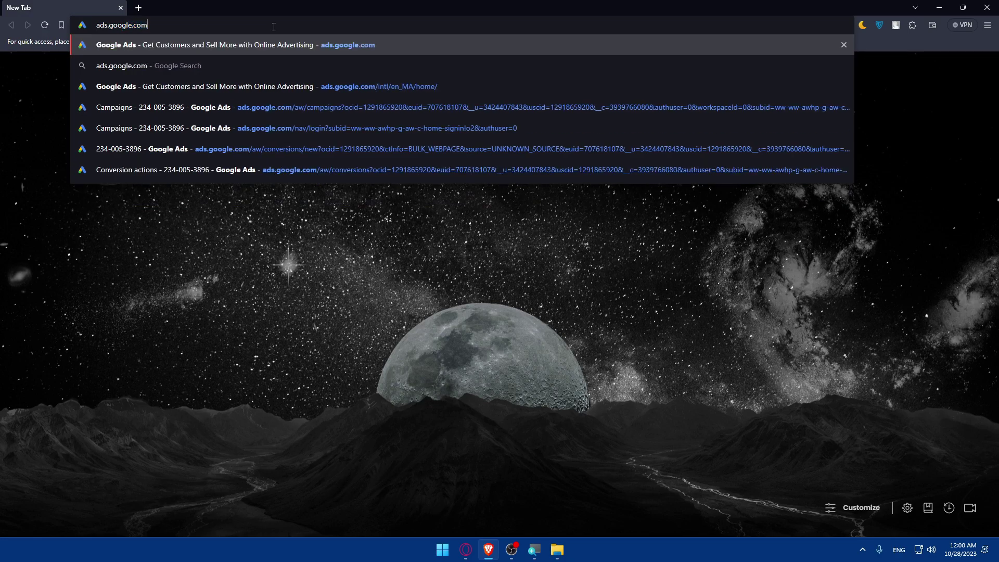
key(Return)
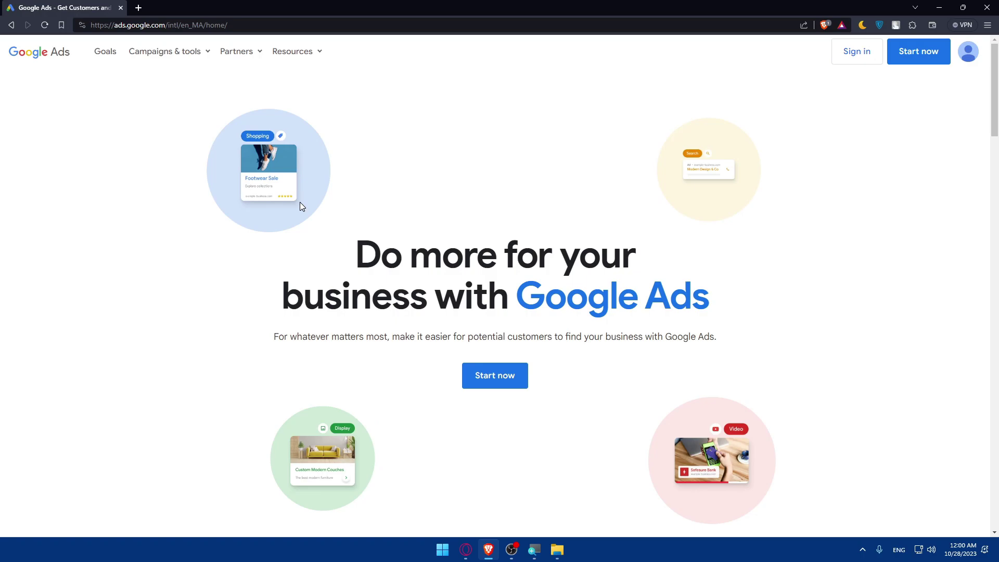
- Browse the Google Ads home page, then sign in to reach the Campaigns overview
scroll(300, 203, down, 5)
scroll(381, 231, down, 5)
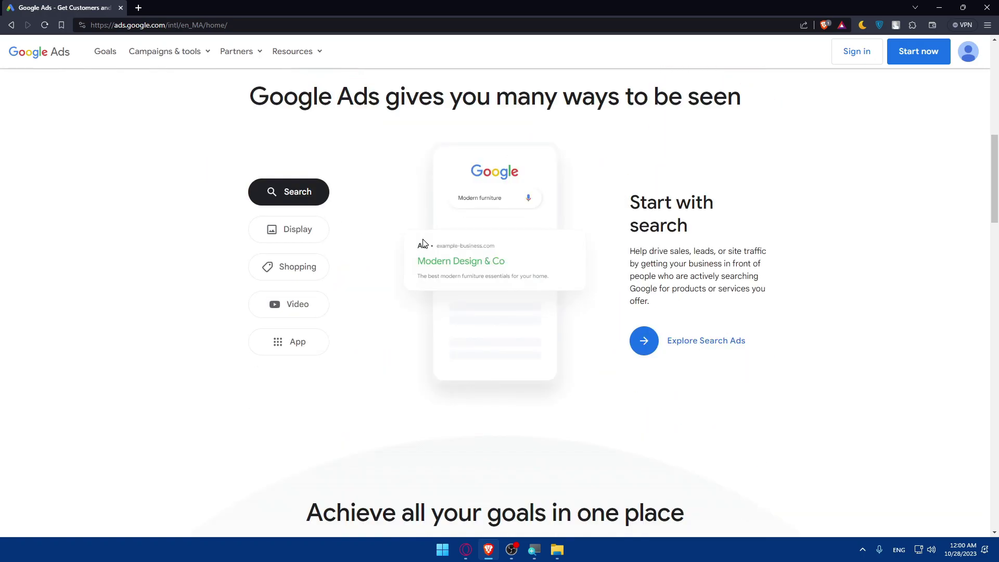
scroll(513, 225, down, 6)
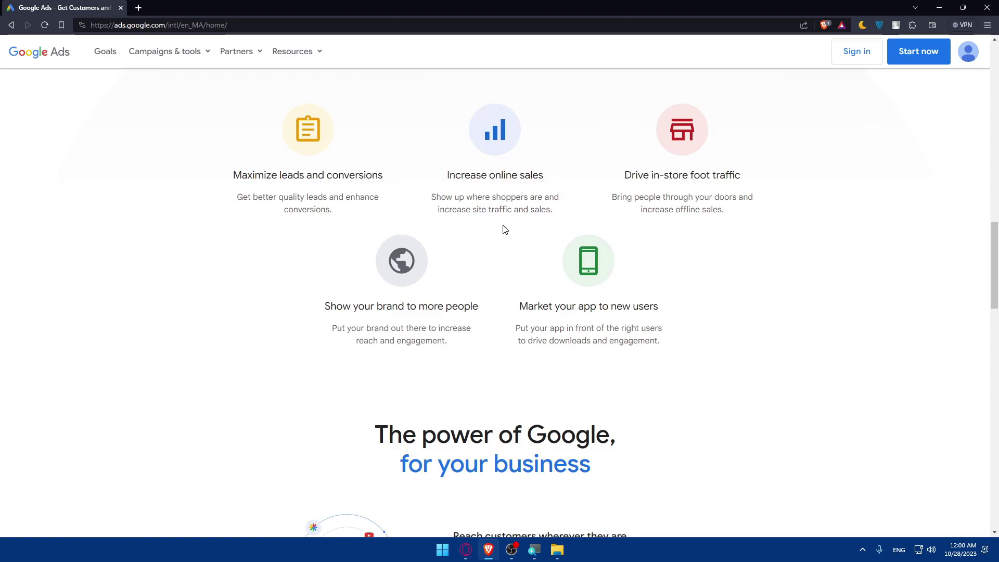
scroll(506, 232, down, 3)
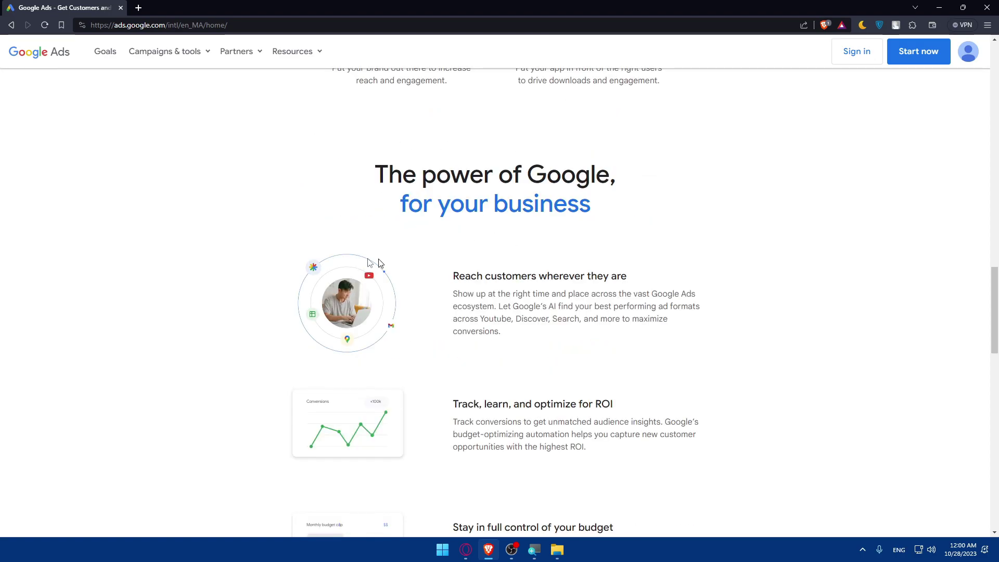
scroll(482, 234, down, 15)
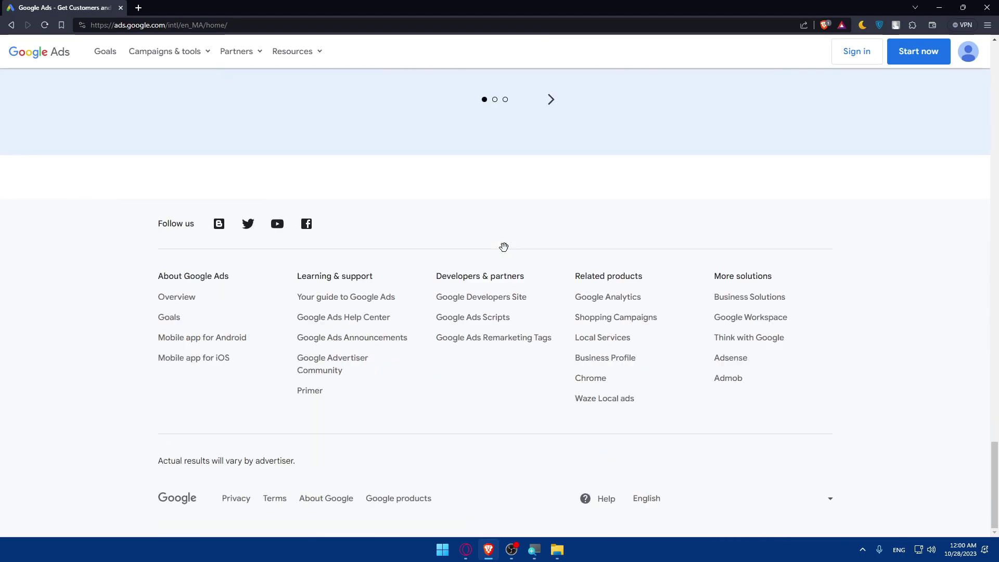
scroll(503, 246, up, 20)
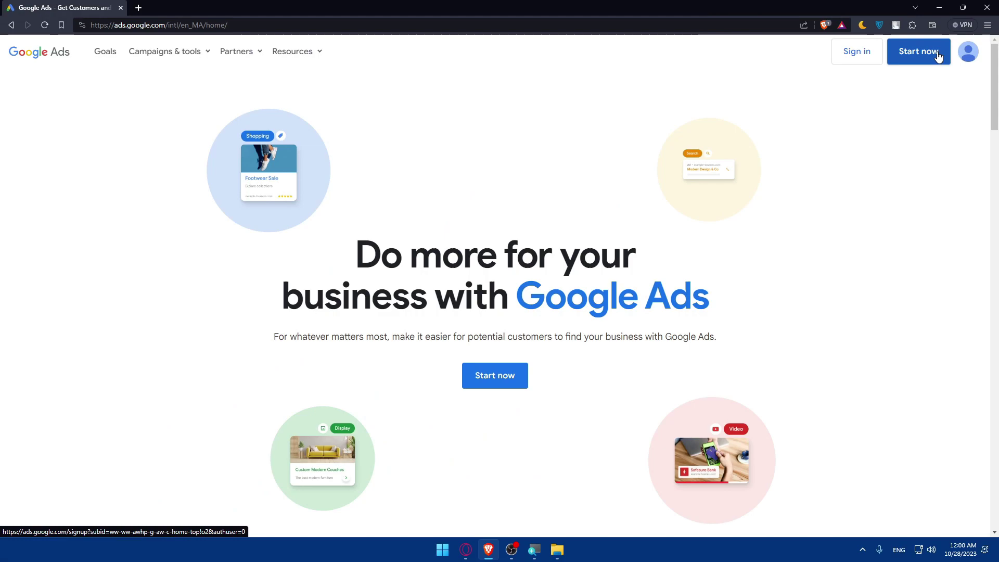
click(866, 59)
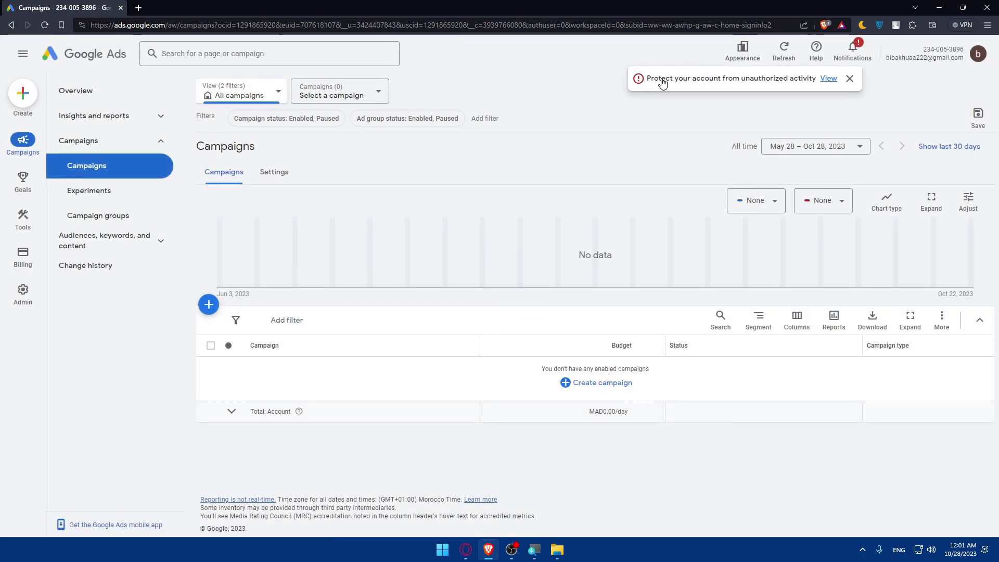
- Open a second tab and start entering 'wordpress' as the address
click(138, 8)
text(wor)
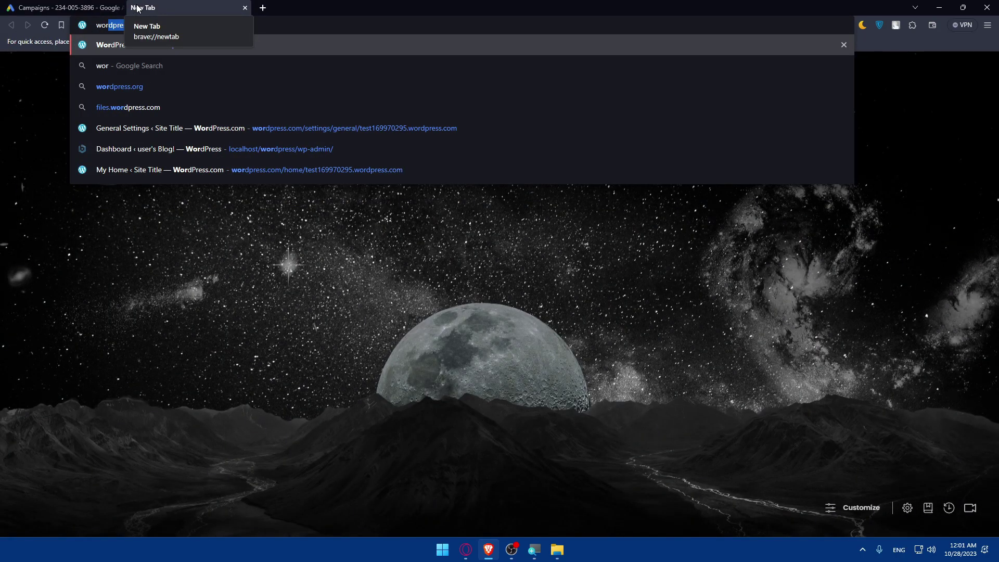
text(dpress.com/home/test169970295.wordpress.com)
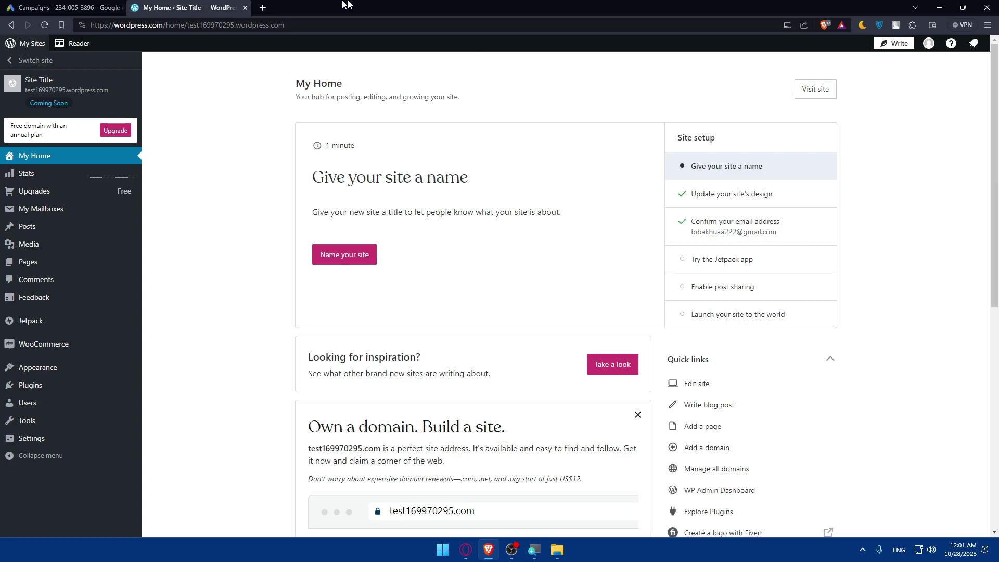
- Load the Zapier website in a third tab and scroll through its home page
click(263, 8)
text(z)
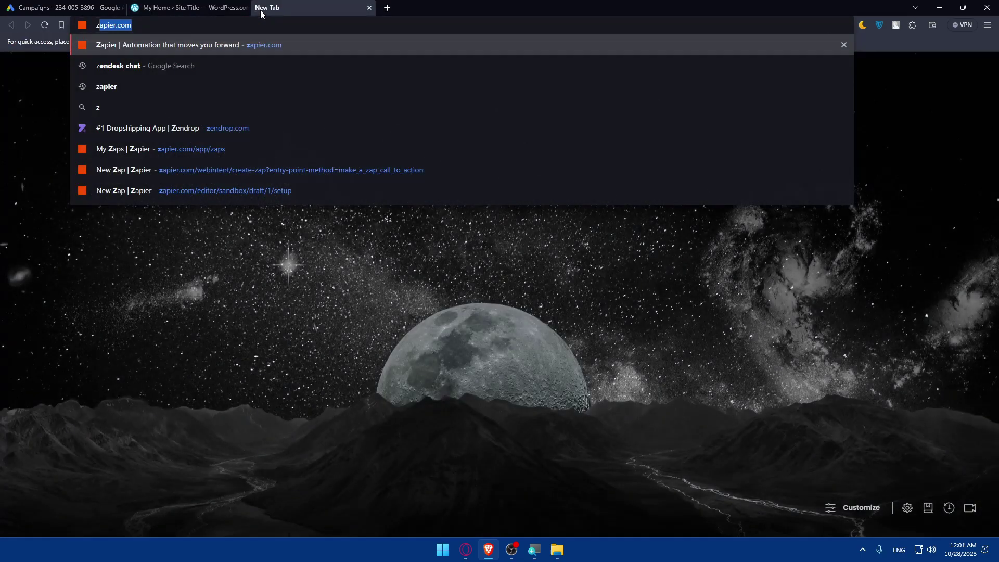
text(apier.com)
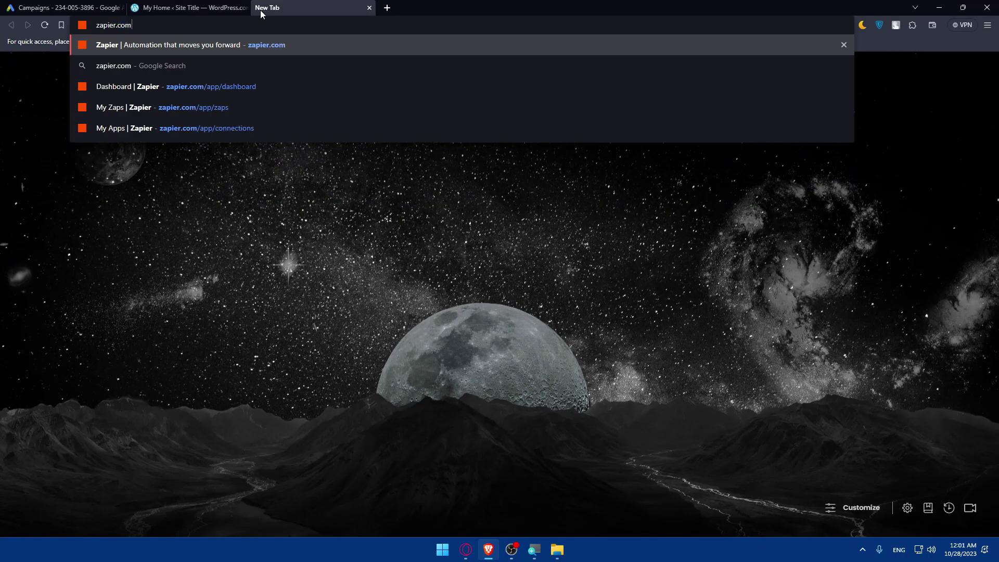
key(Return)
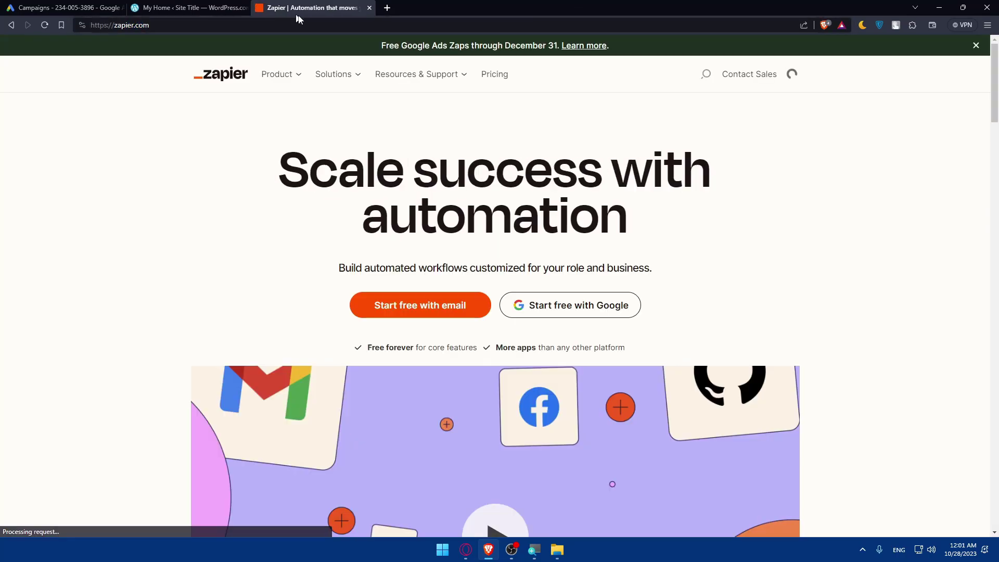
scroll(466, 173, down, 5)
scroll(466, 173, down, 5)
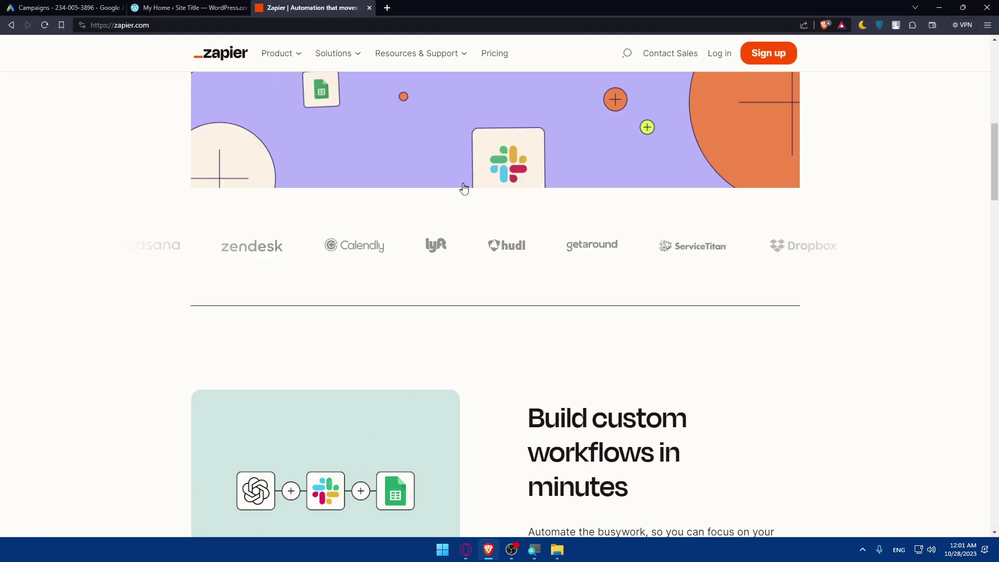
scroll(371, 276, down, 5)
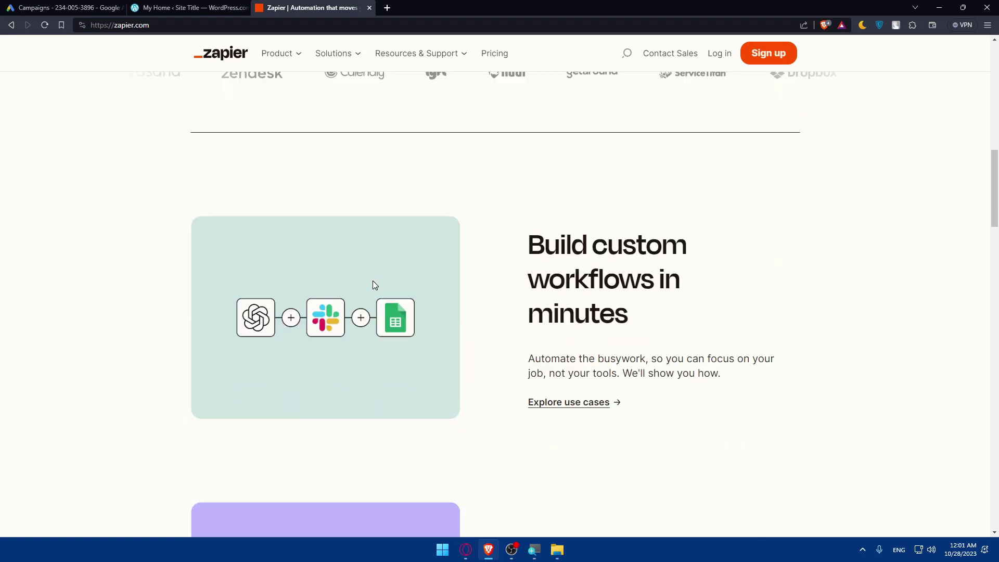
scroll(372, 290, down, 5)
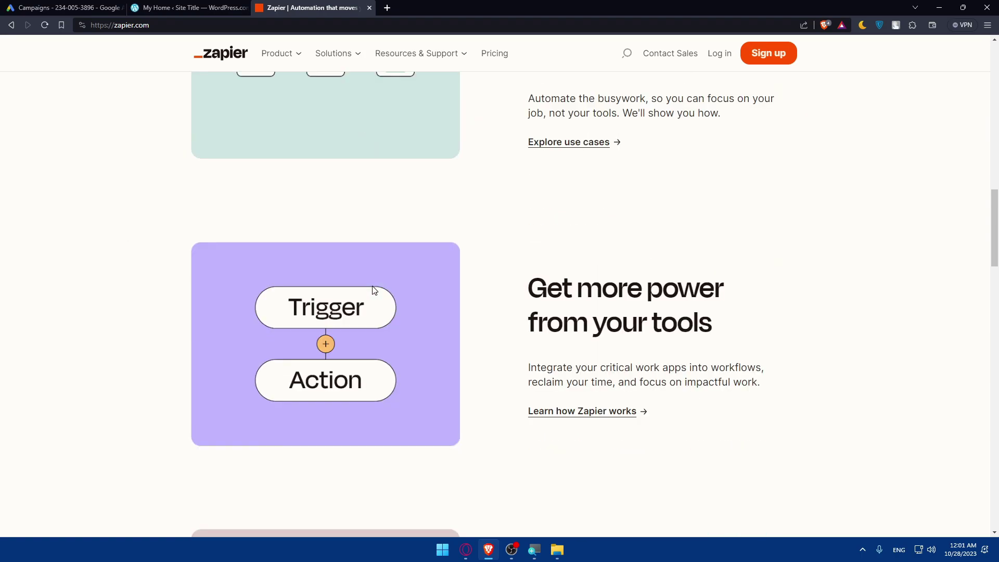
scroll(372, 289, up, 5)
scroll(374, 290, down, 5)
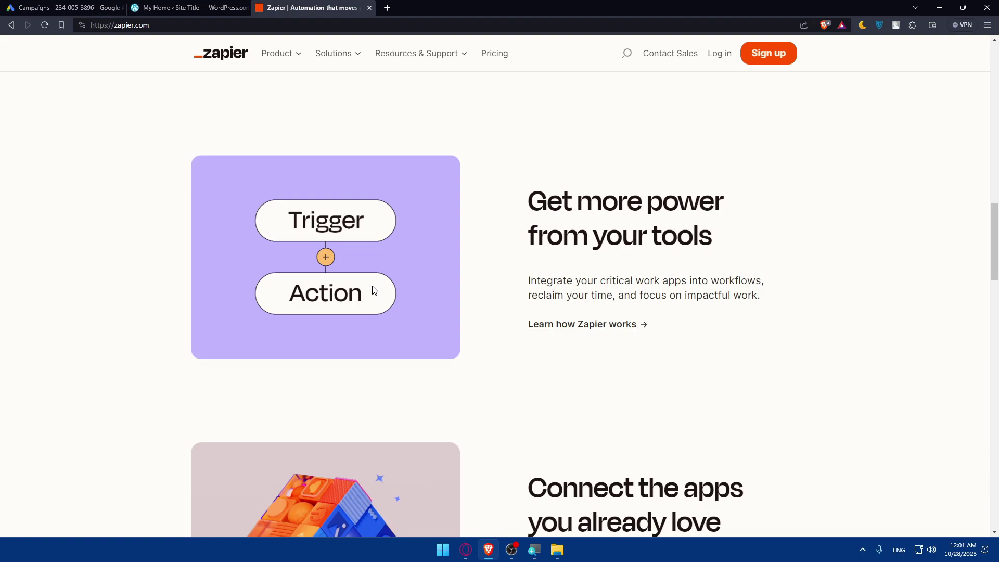
scroll(374, 289, down, 20)
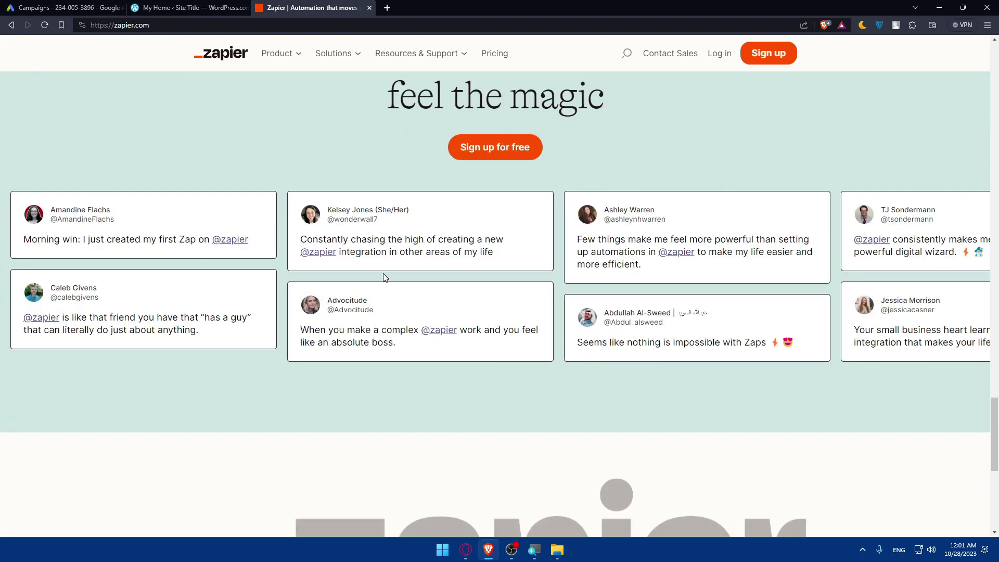
scroll(448, 323, down, 7)
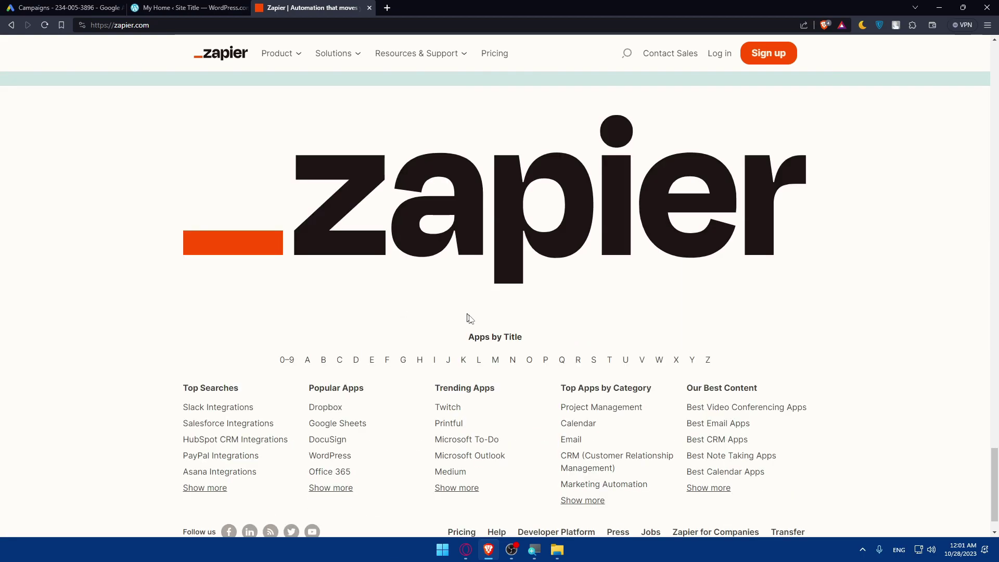
scroll(469, 323, up, 20)
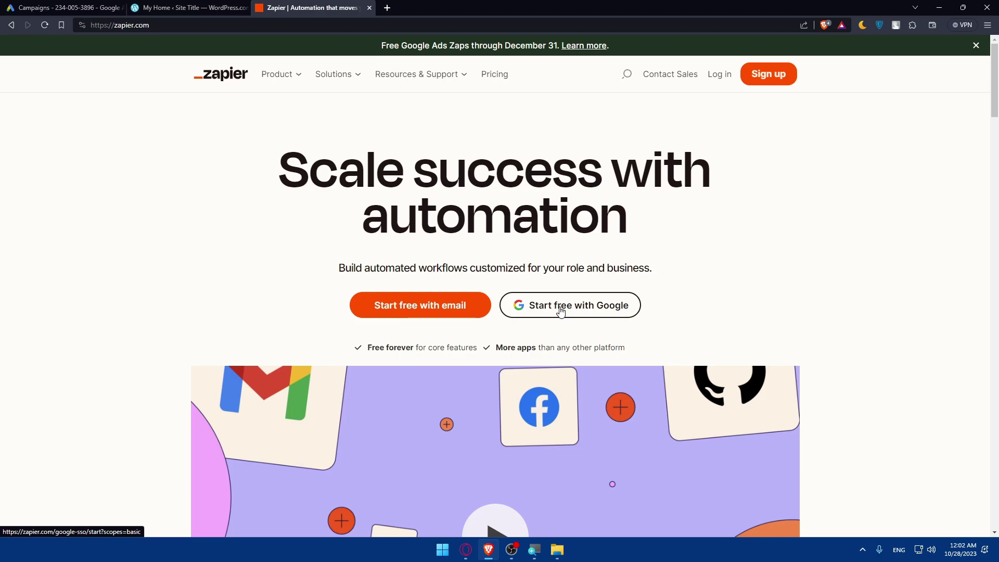
- Open Zapier's Plans and pricing page and skim the Free through Company plans
click(502, 77)
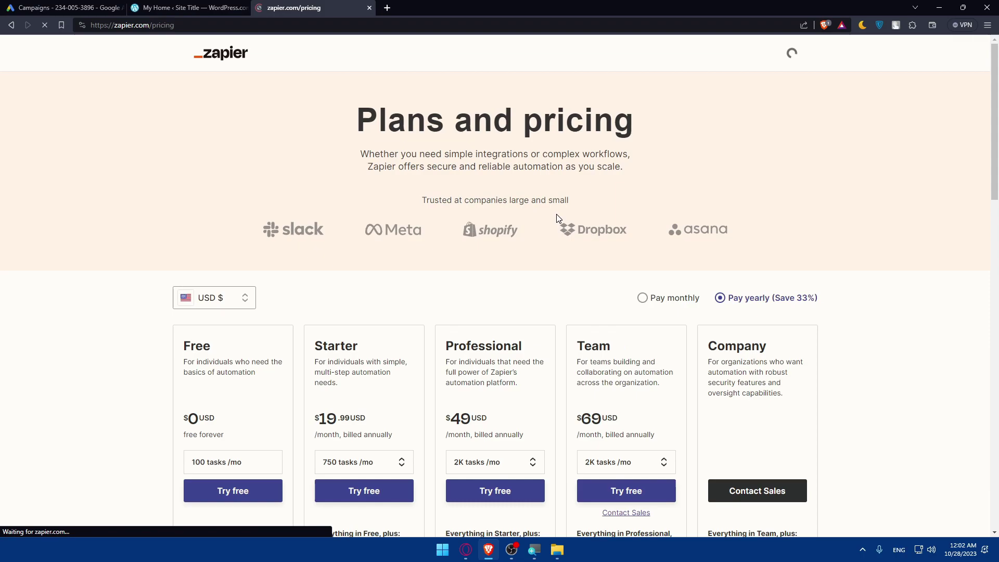
scroll(467, 289, down, 3)
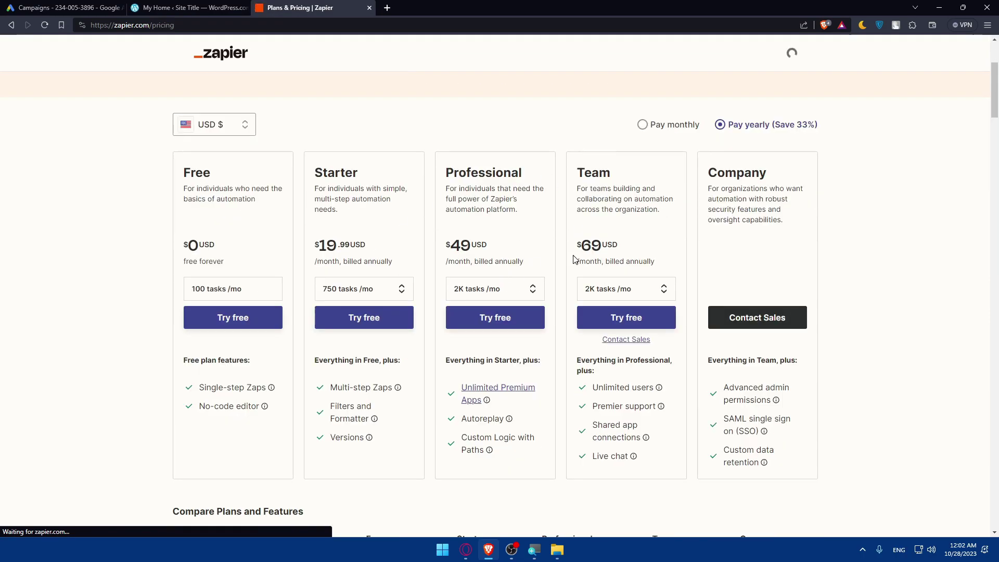
scroll(575, 259, up, 3)
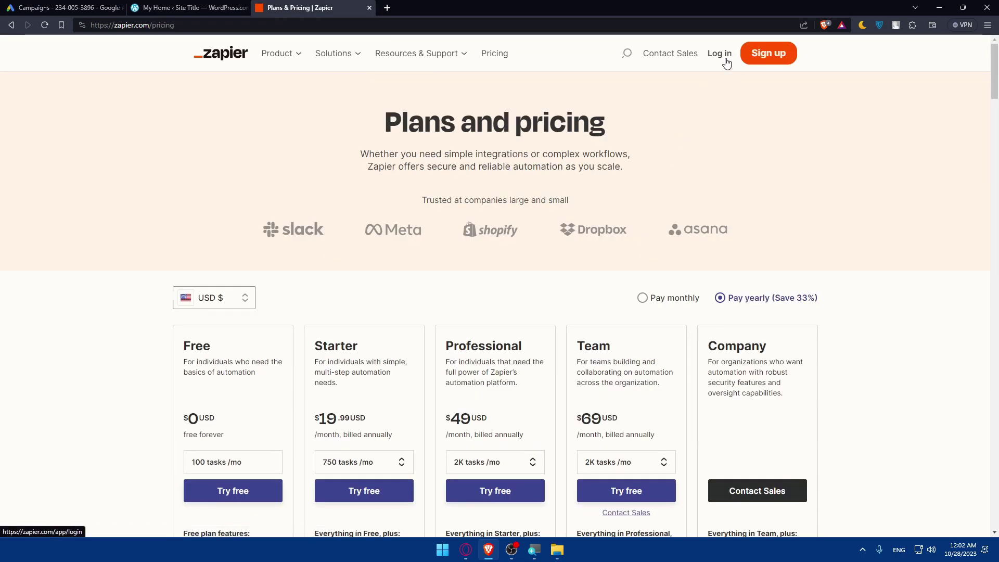
- Sign in to Zapier with Google and search the Apps list for 'wordpress'
click(721, 56)
click(639, 176)
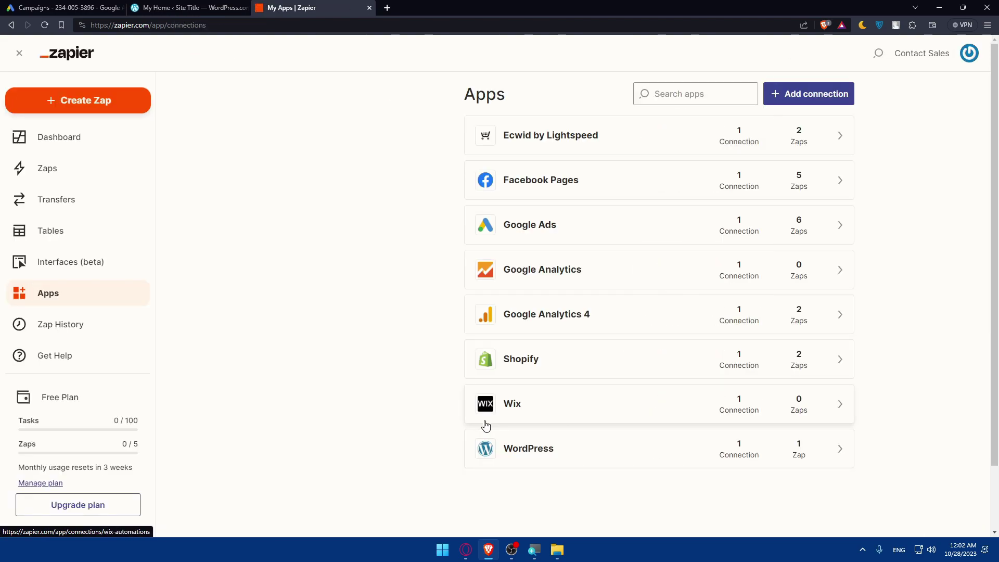
click(691, 94)
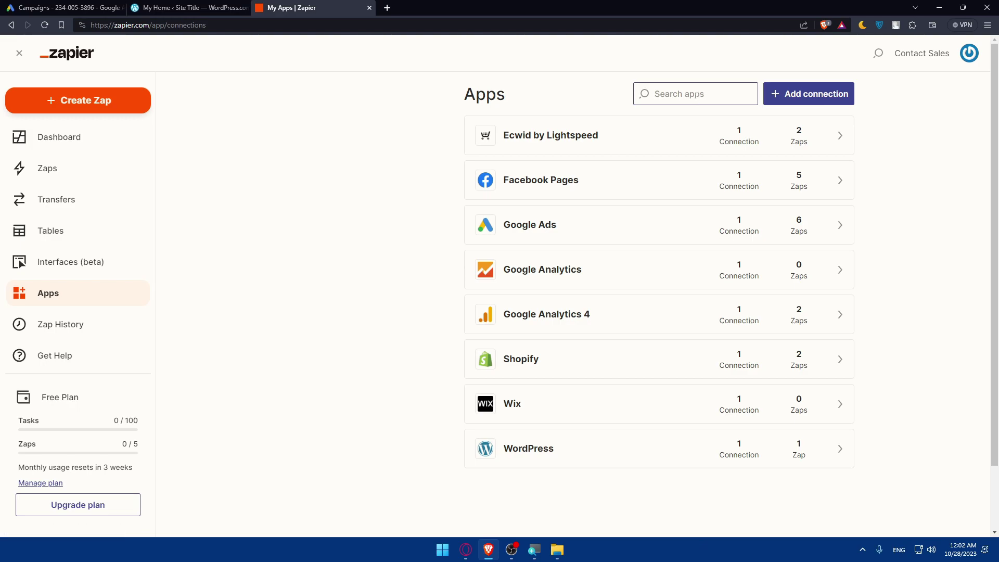
text(word)
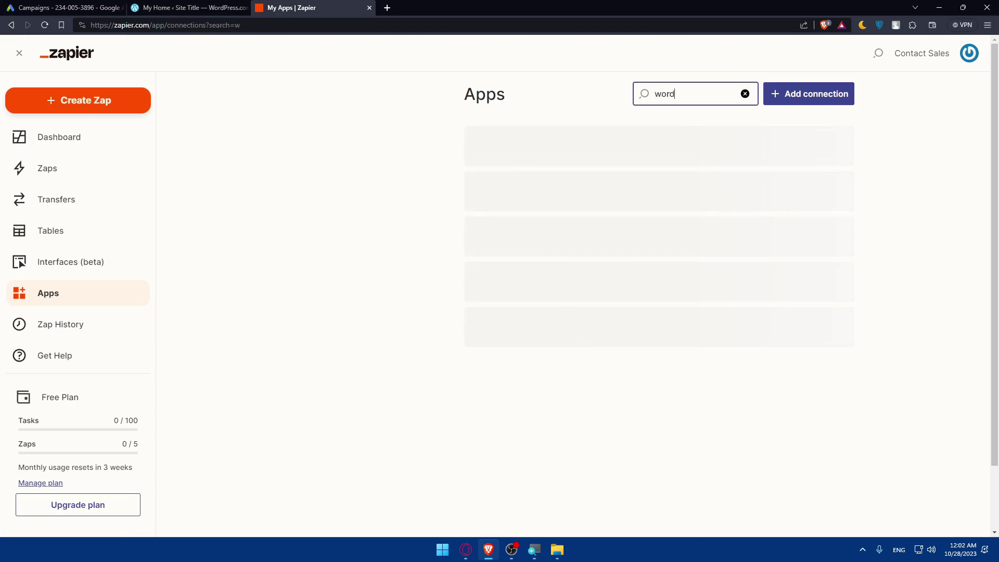
text(press)
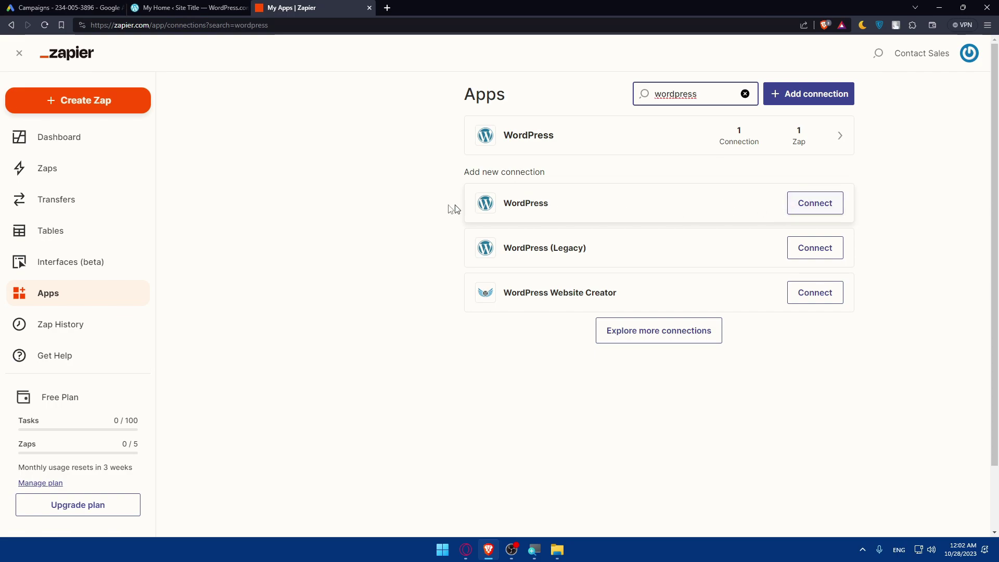
click(827, 200)
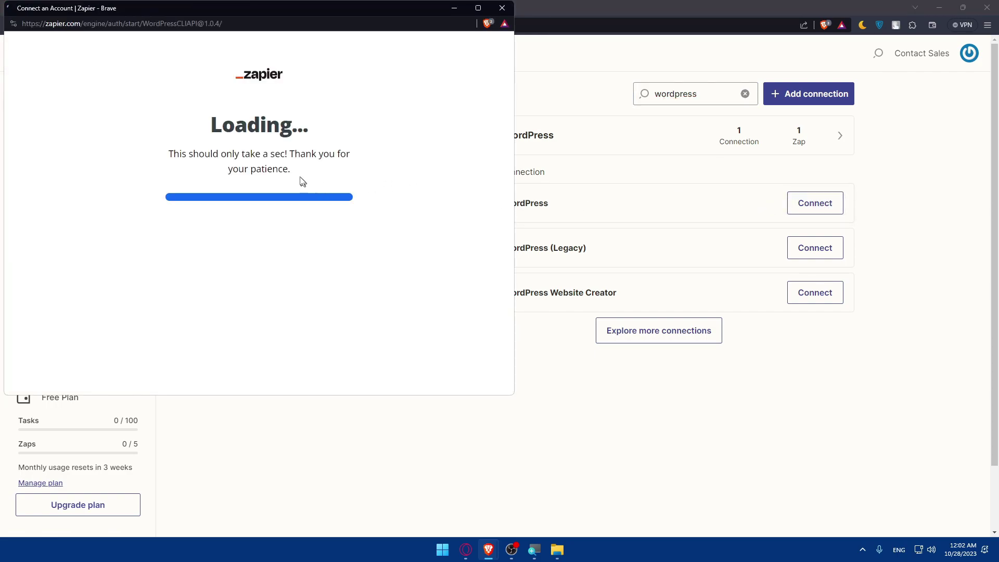
scroll(227, 206, down, 2)
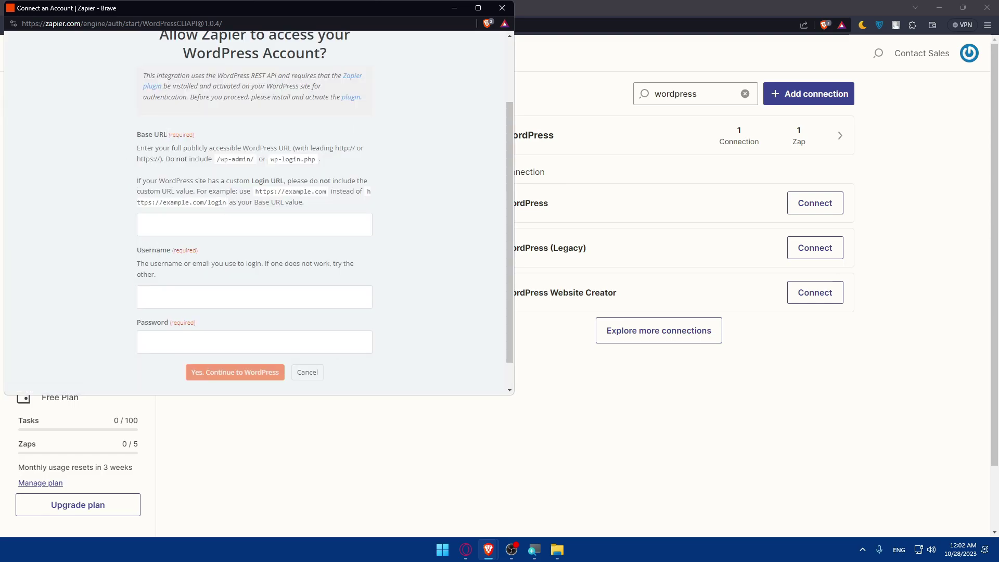
click(181, 295)
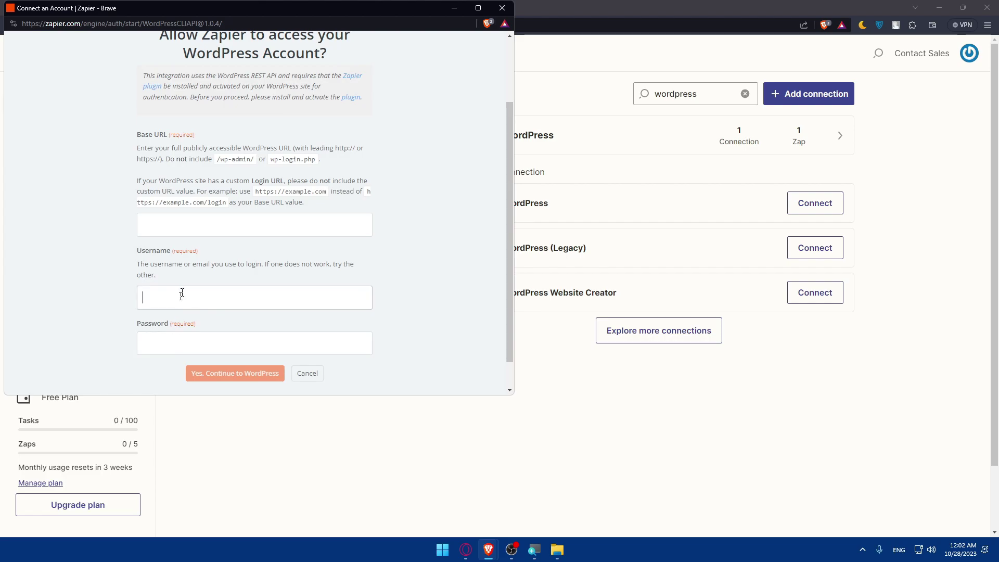
key(shift+Tab)
click(536, 75)
click(229, 8)
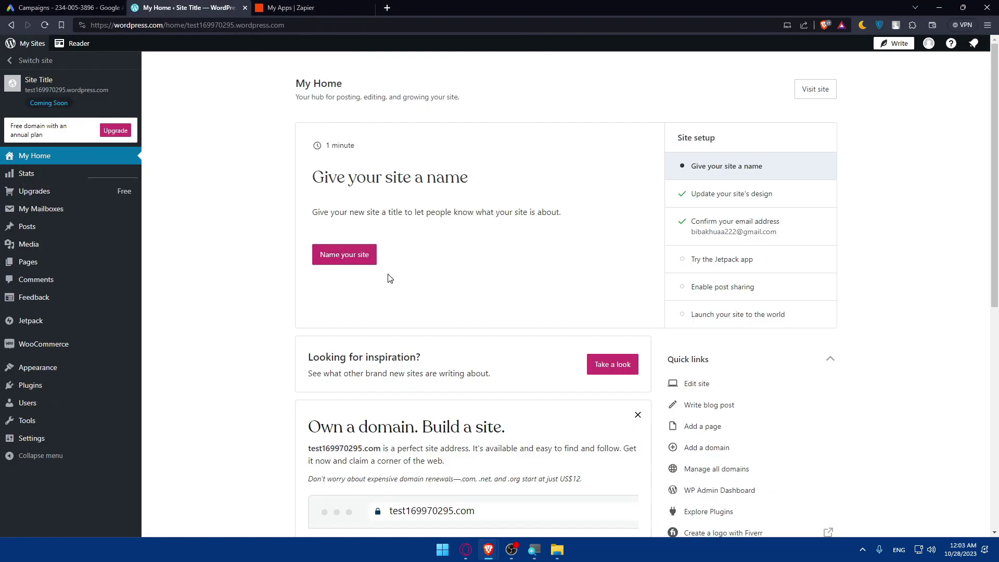
click(281, 7)
key(ctrl+Tab)
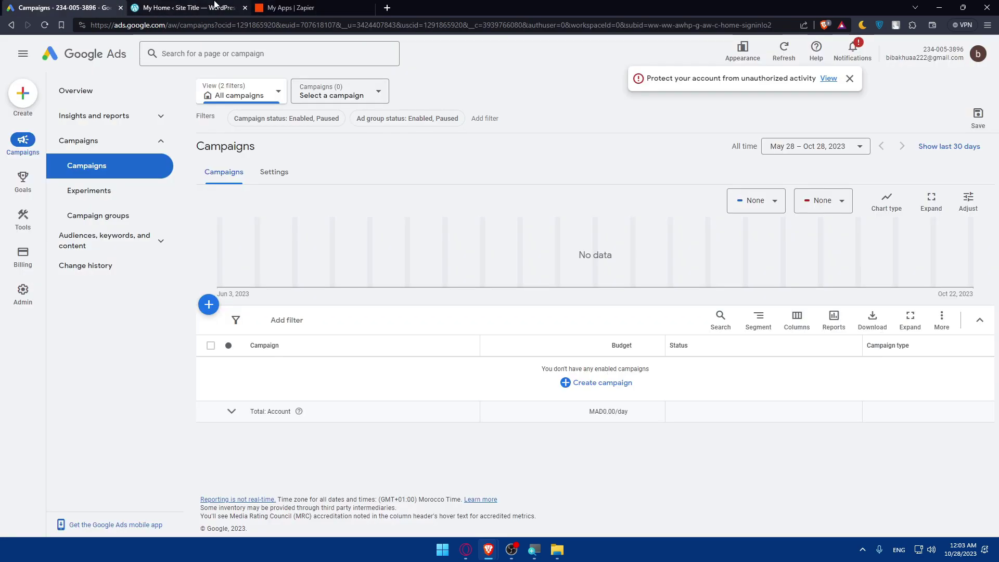
key(ctrl+Tab)
mouse_move(489, 550)
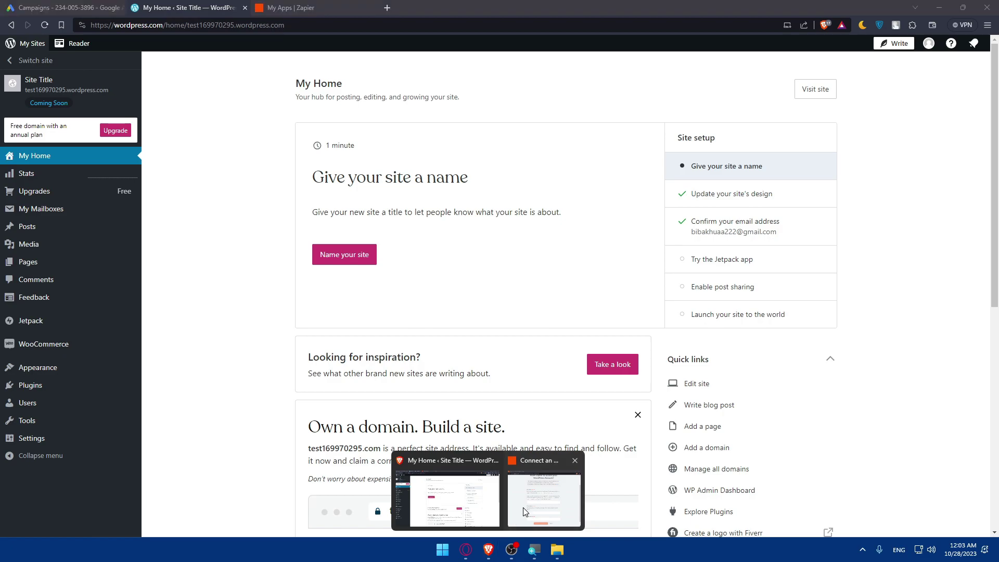
click(543, 492)
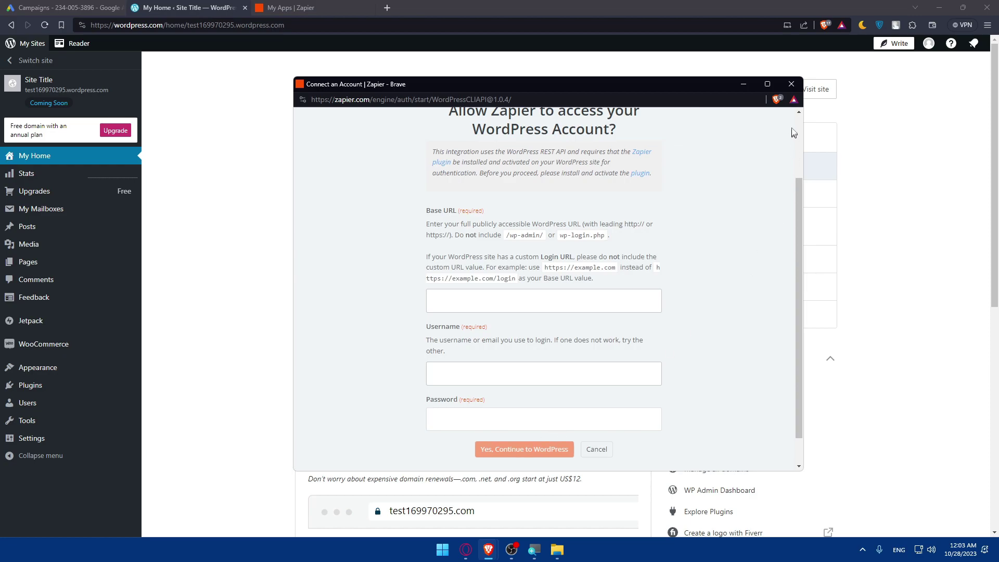
click(791, 84)
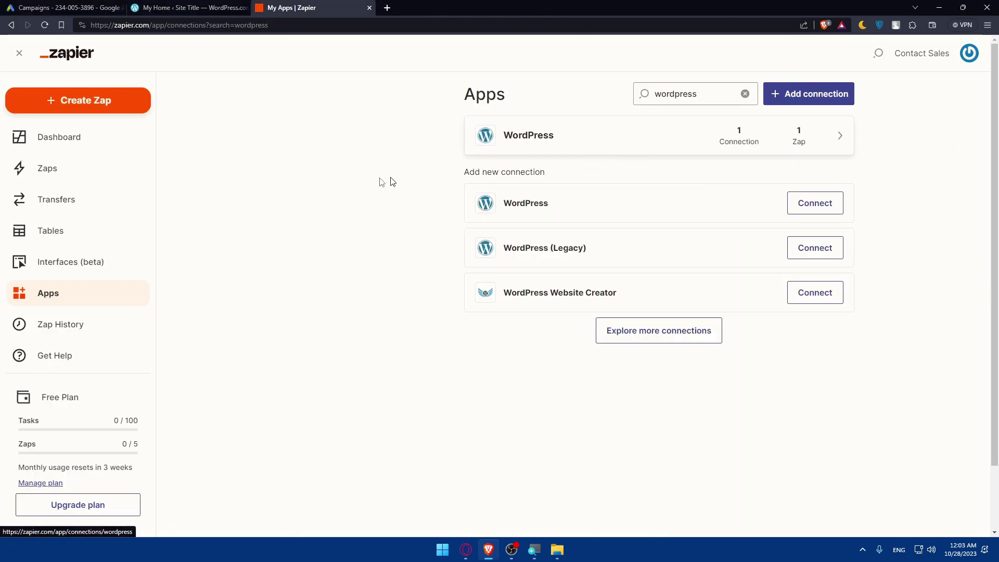
- Check the WordPress connection's details, return to Apps, and search for 'google ads'
click(780, 140)
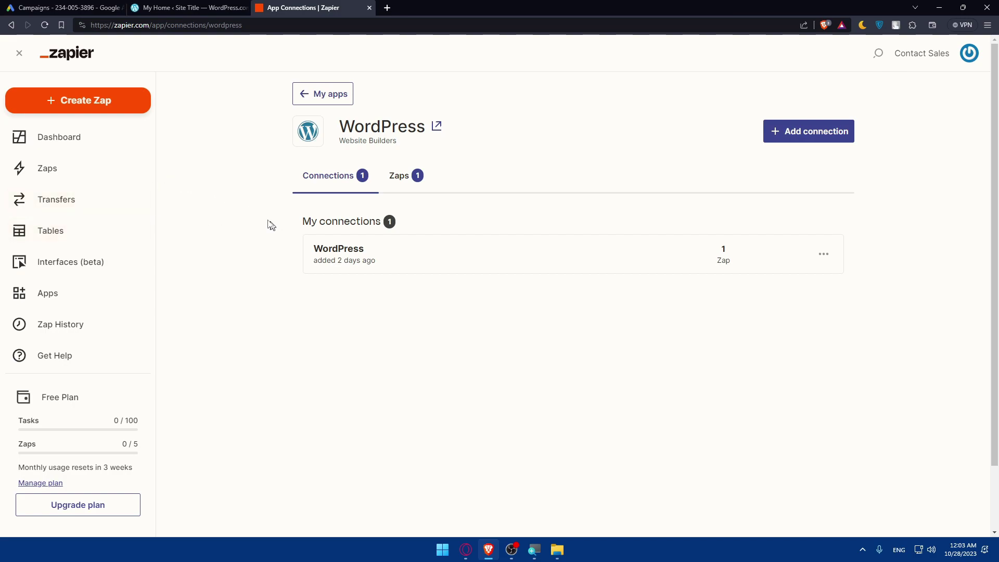
click(45, 292)
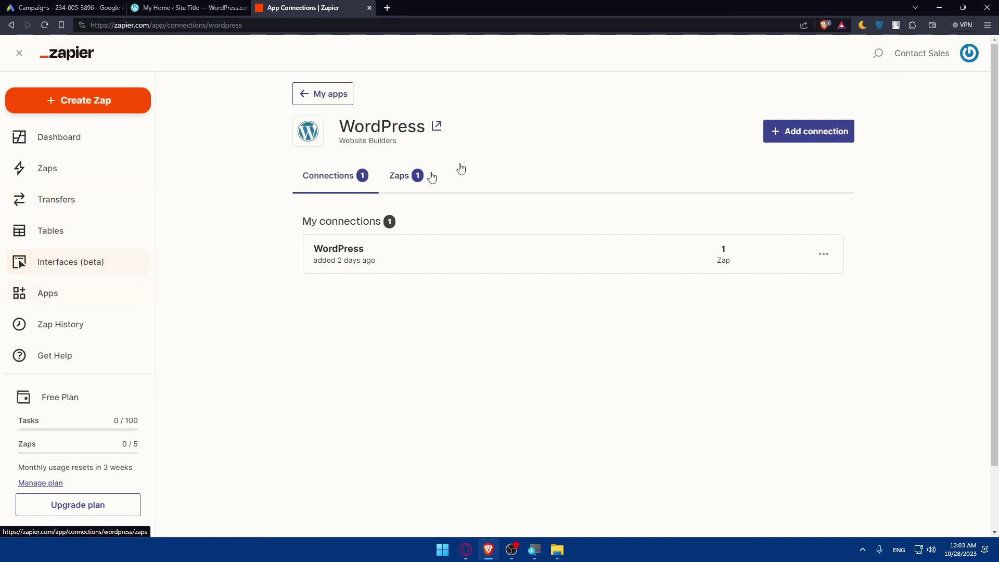
click(689, 93)
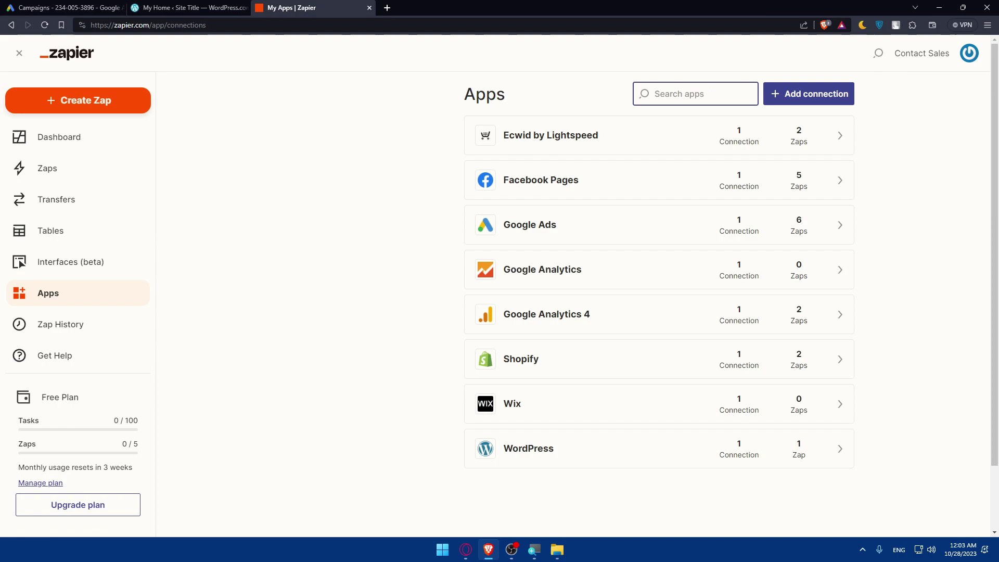
text(google adsd)
key(BackSpace)
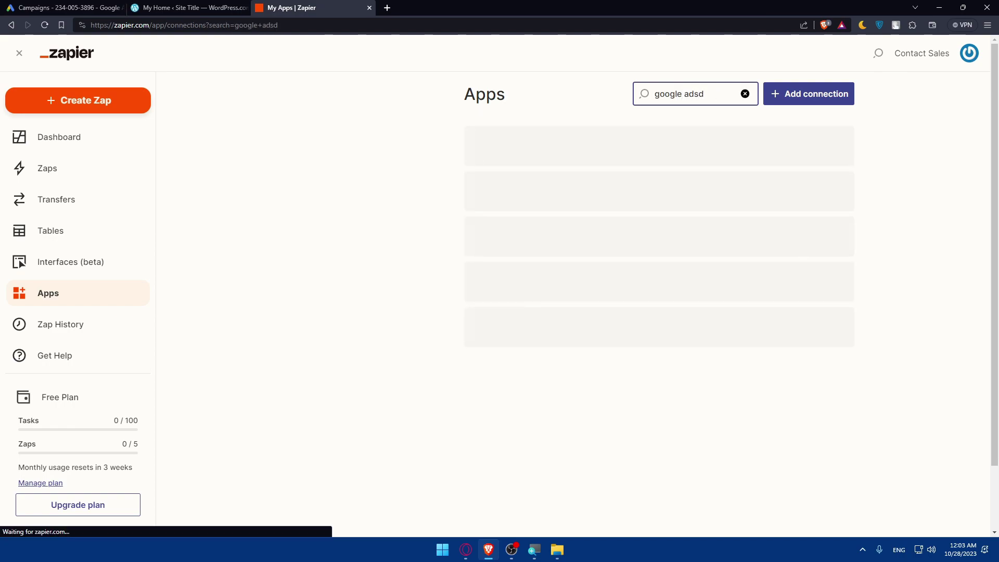
text(=)
key(BackSpace)
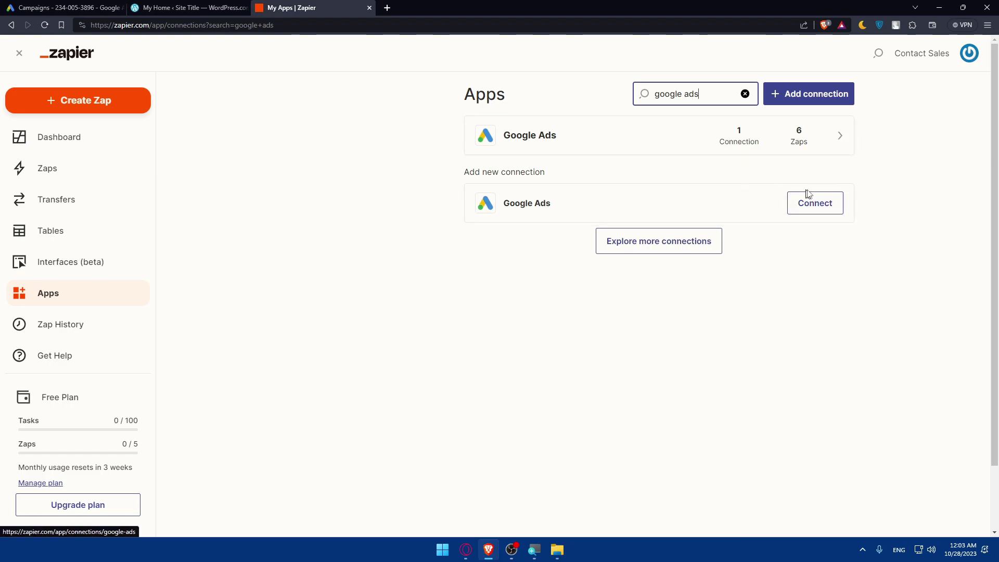
- Add a new Google Ads connection by choosing the Google account and granting Zapier access
click(814, 210)
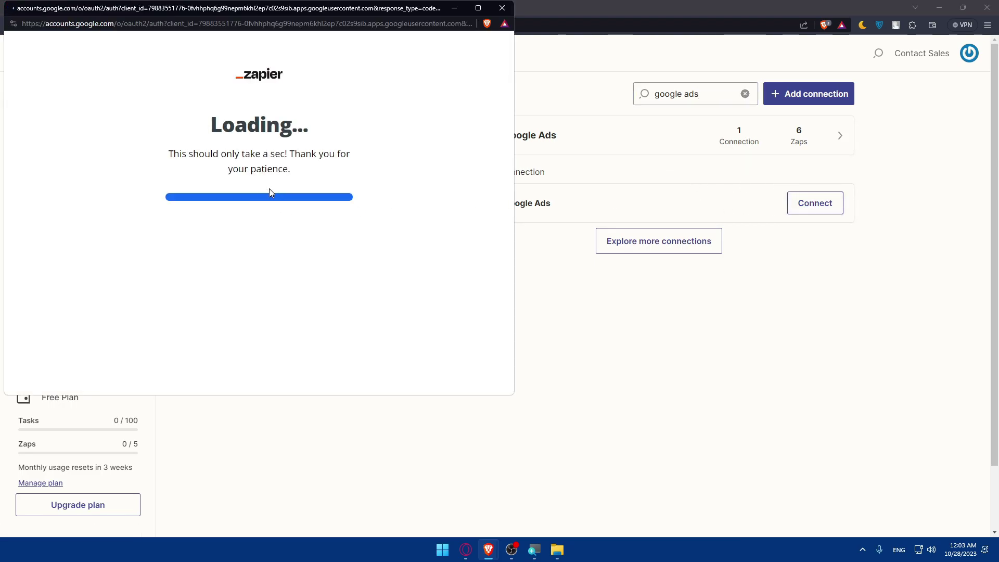
click(263, 205)
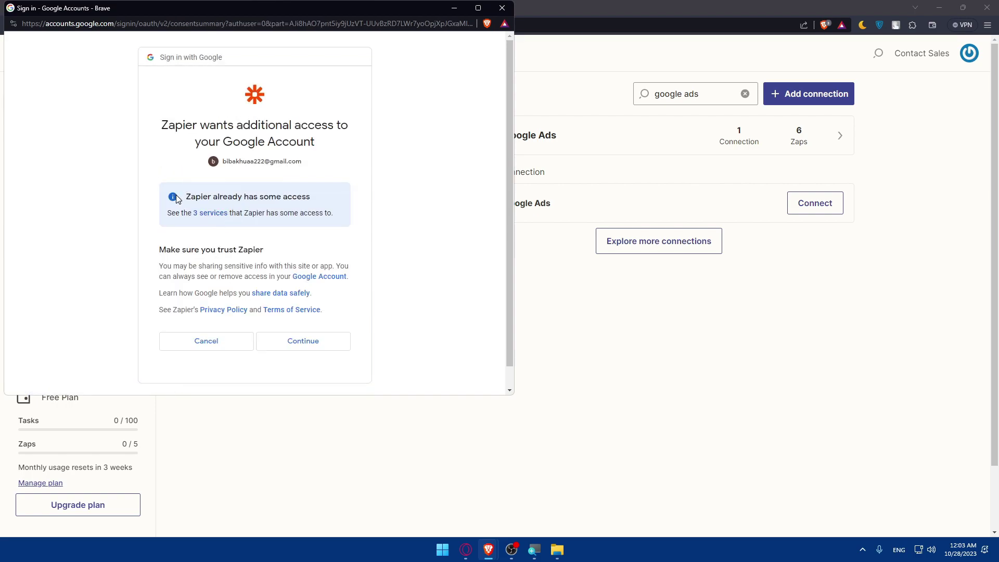
drag(177, 196, 334, 199)
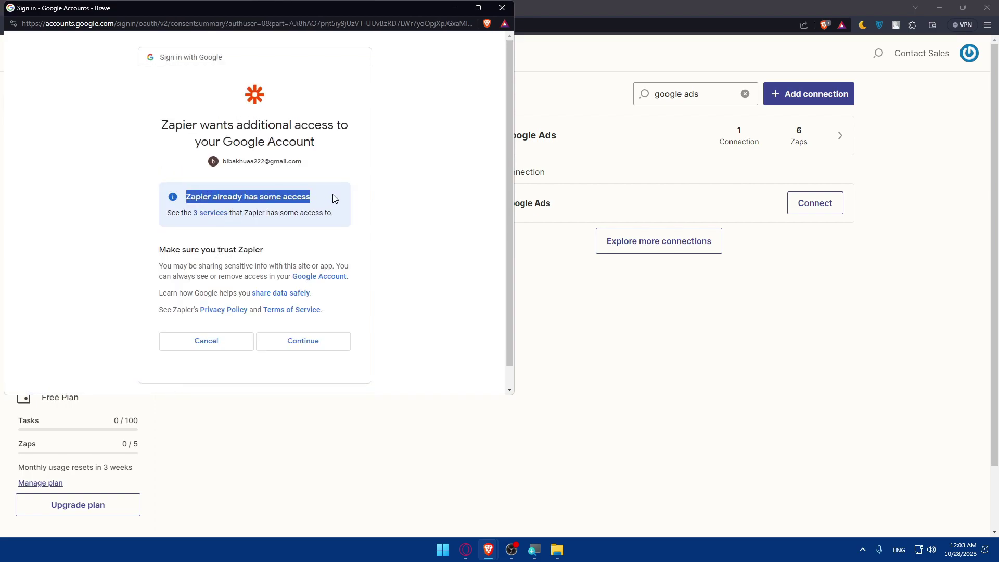
click(283, 242)
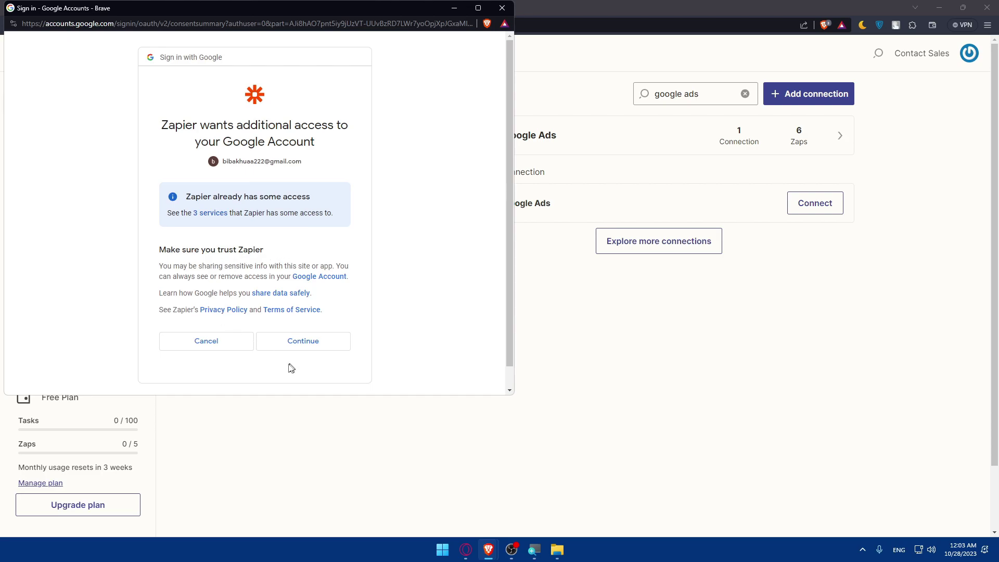
click(297, 344)
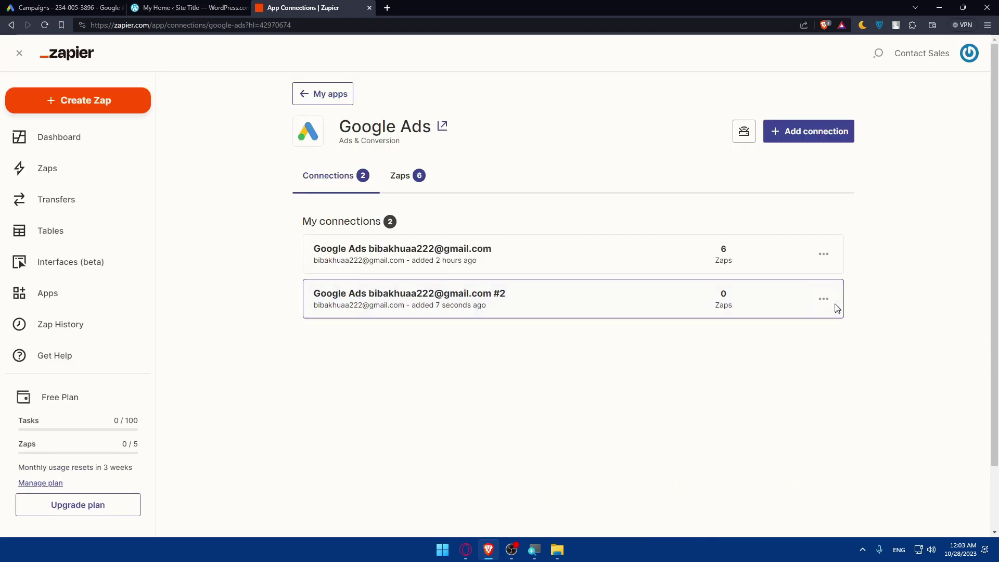
- Delete the duplicate #2 Google Ads connection, then create a new Zap
click(827, 300)
click(759, 404)
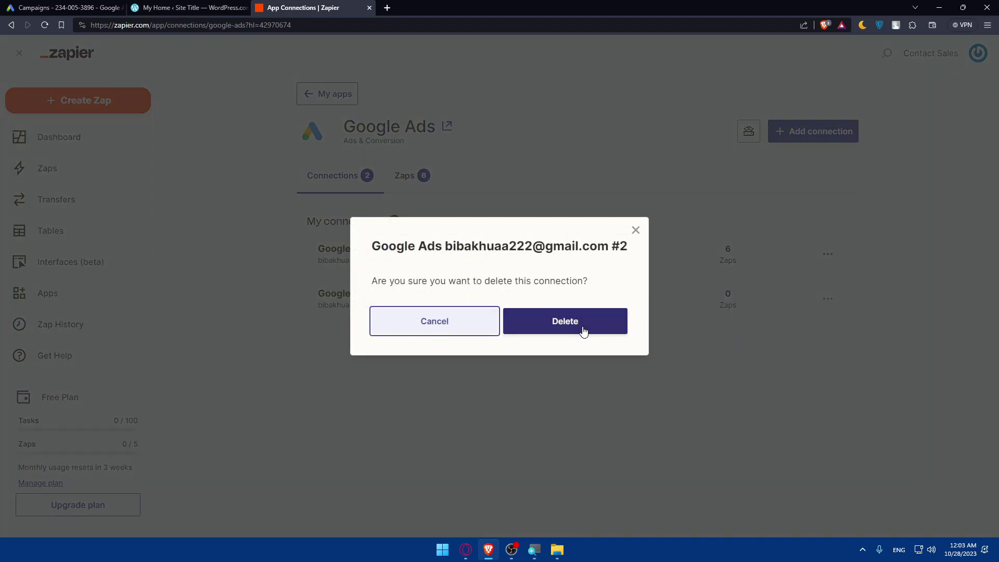
click(582, 330)
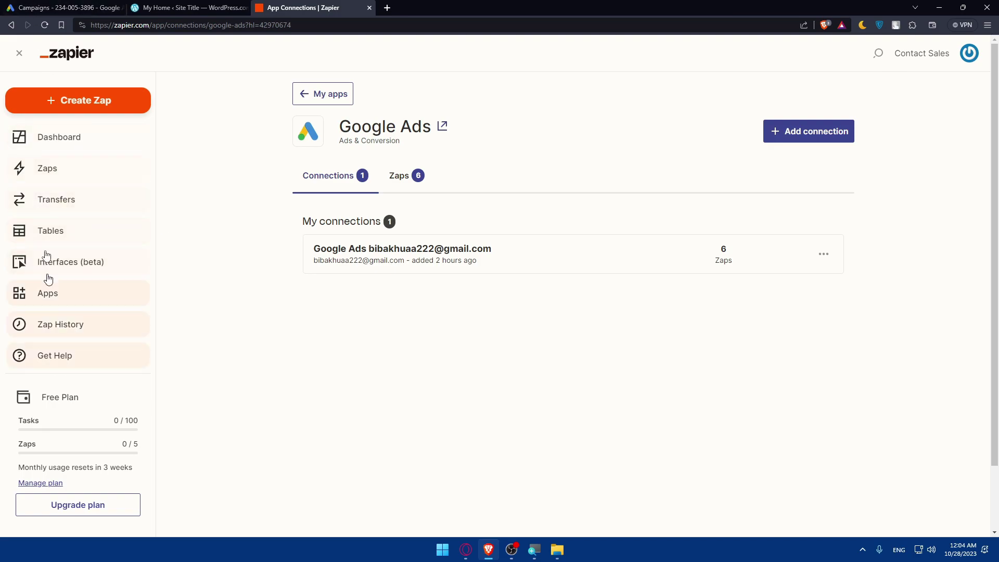
click(76, 102)
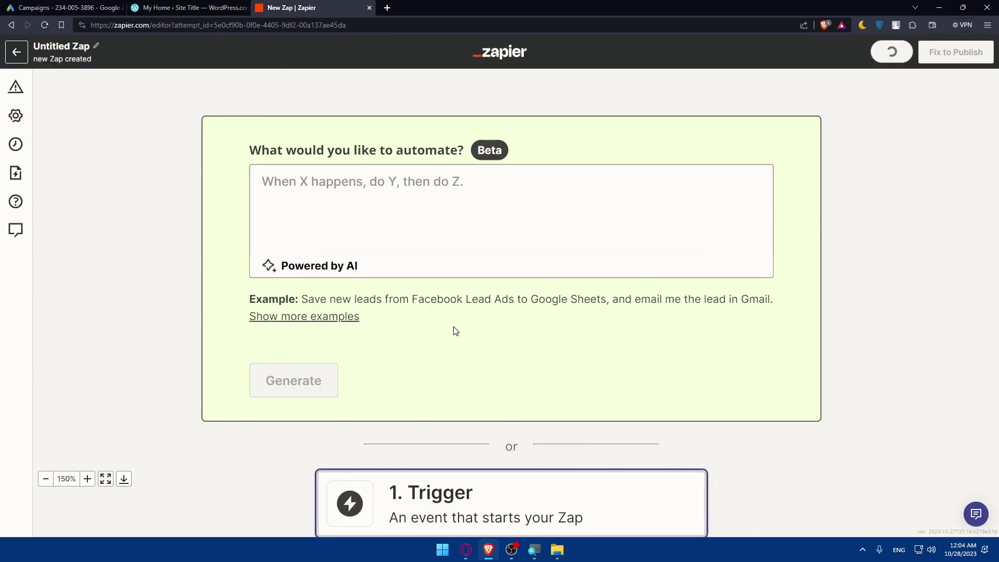
- Enter 'when i post a new product on my wordpress website create a new campaign in google ads' and generate
click(105, 478)
click(457, 150)
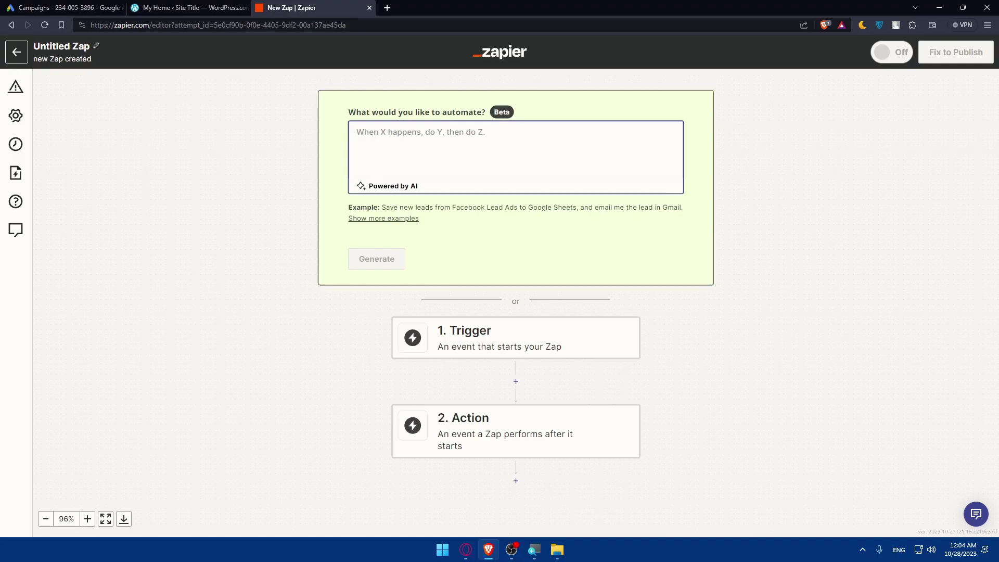
text(when i post a new porductio)
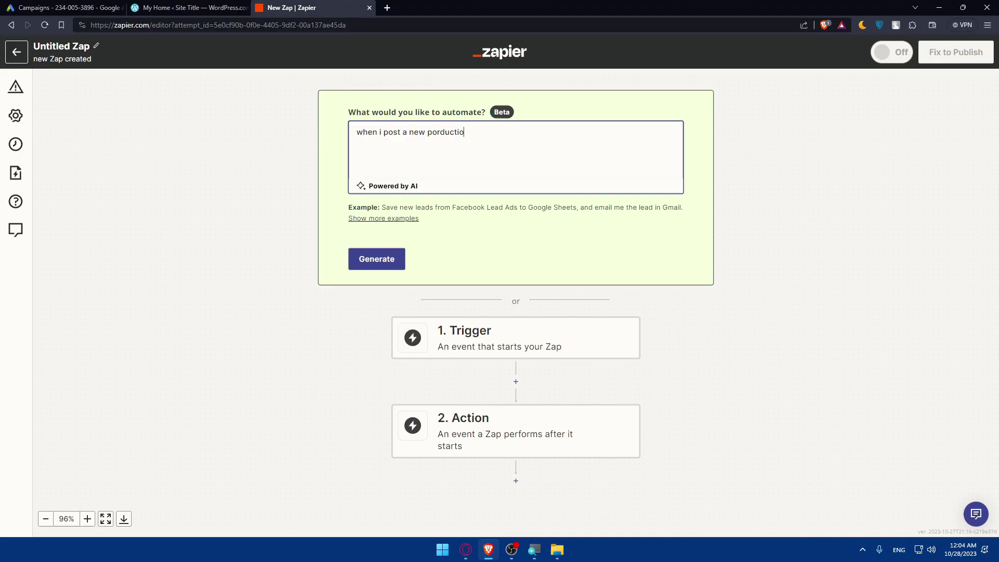
text(n my wordpress website)
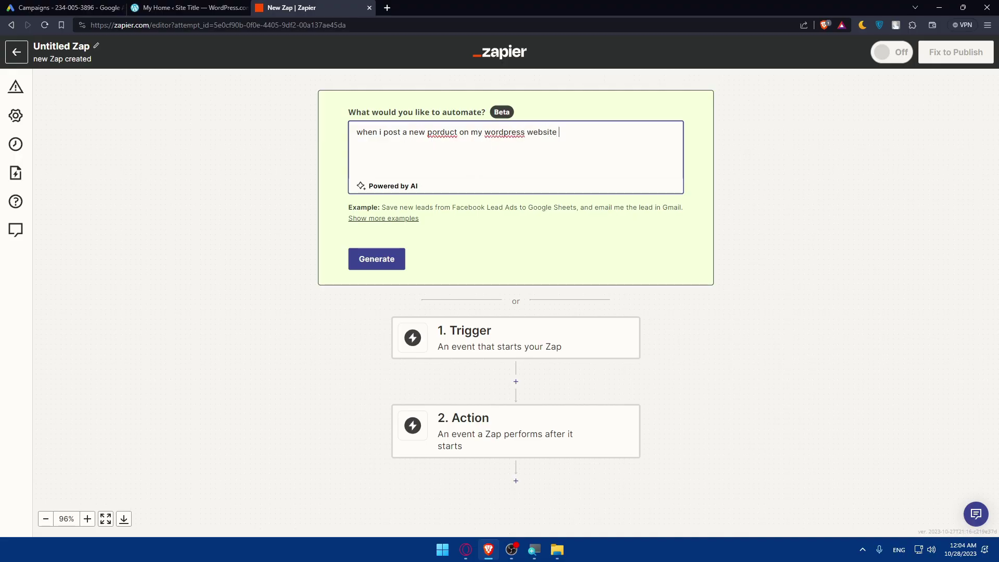
click(441, 132)
key(BackSpace)
key(BackSpace)
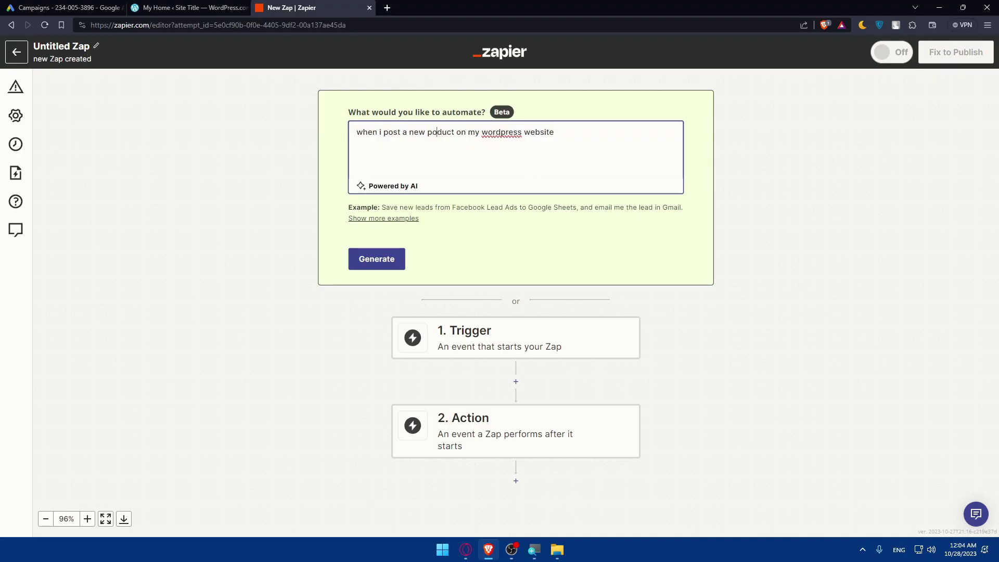
text(ro)
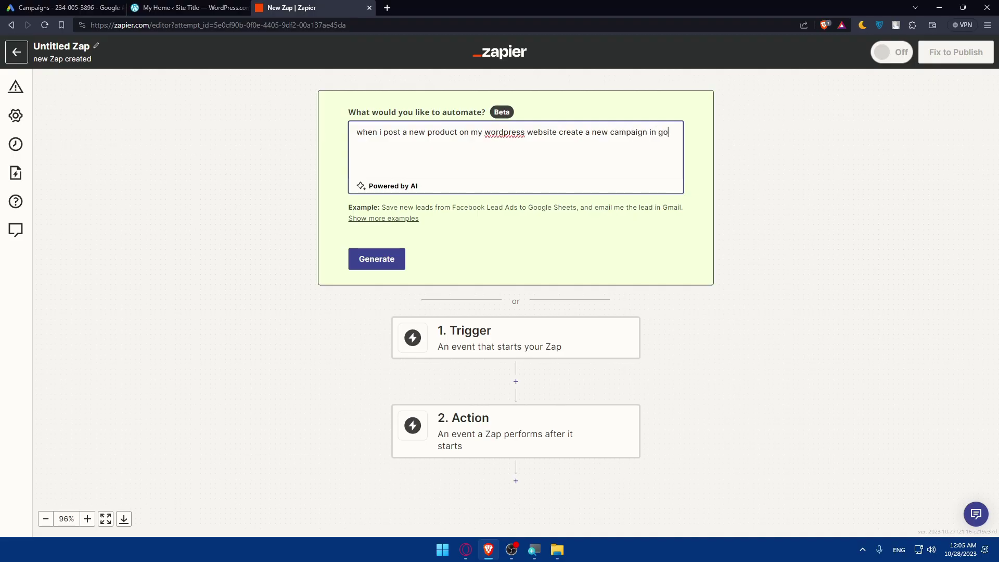
text(ogle ads)
click(380, 256)
- Load the suggested 'Sync WordPress New Post with Google Ads Campaign' Zap into the editor
click(384, 271)
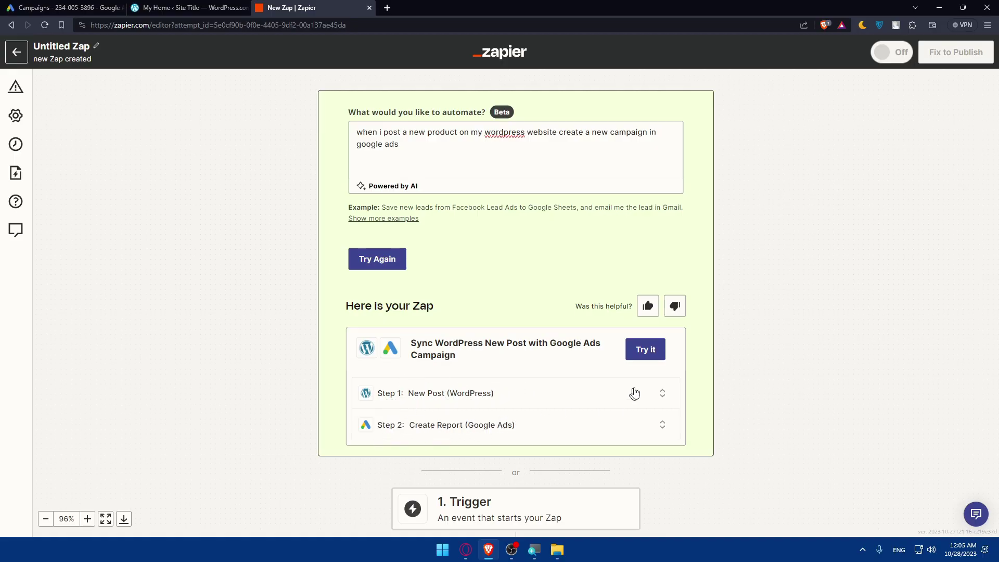
click(645, 346)
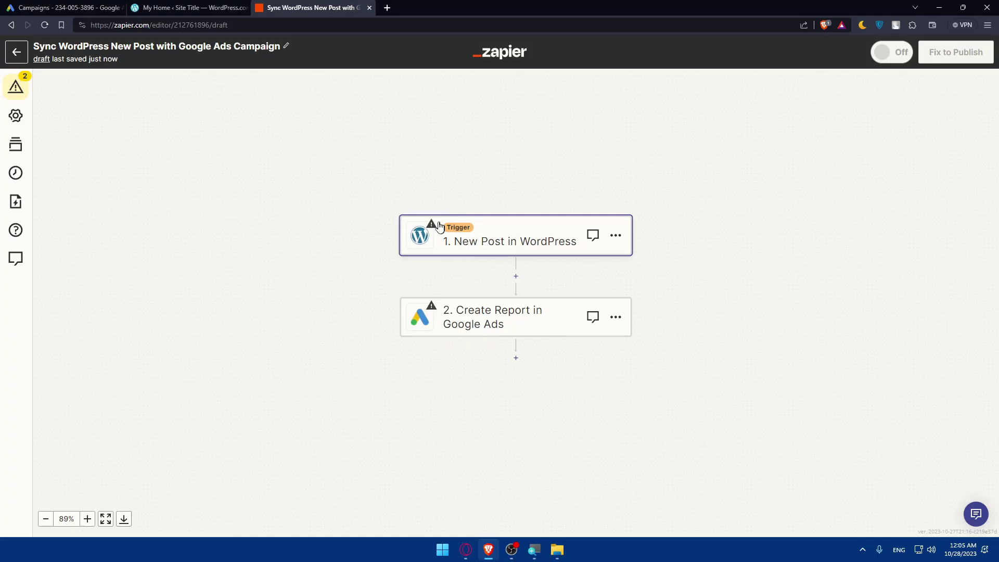
- In the WordPress trigger, try the existing account, start connecting a new one, then close that window
click(443, 248)
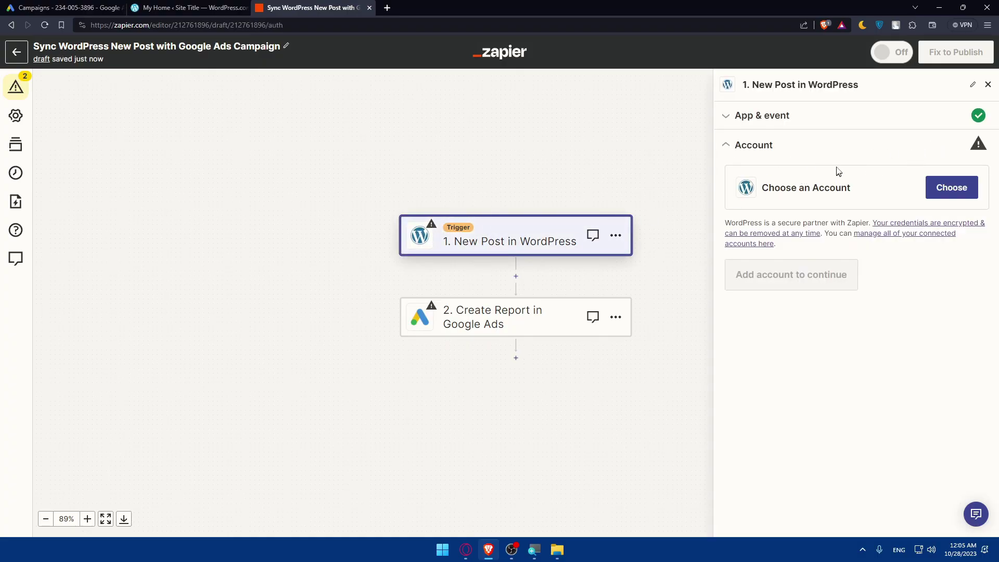
click(941, 190)
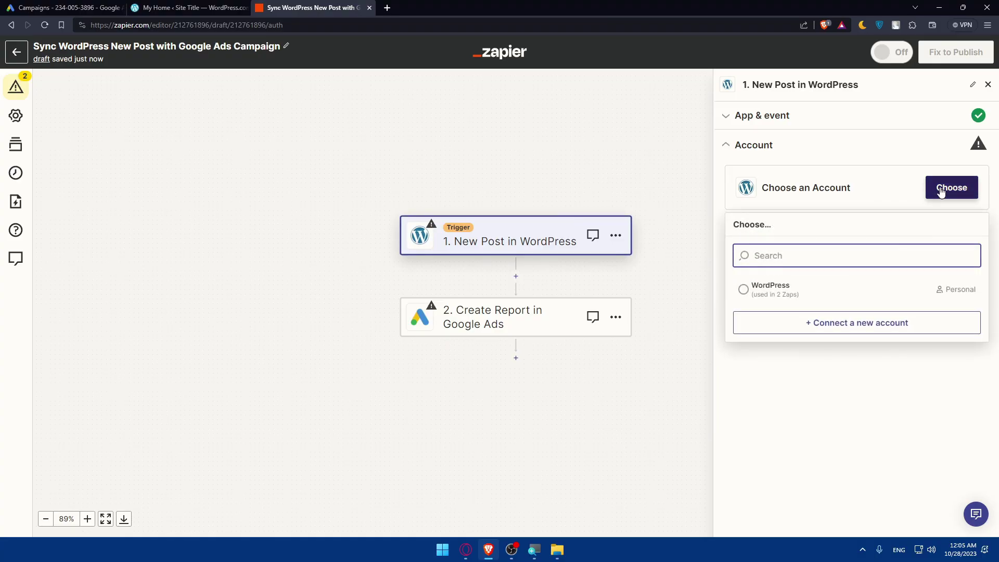
click(762, 287)
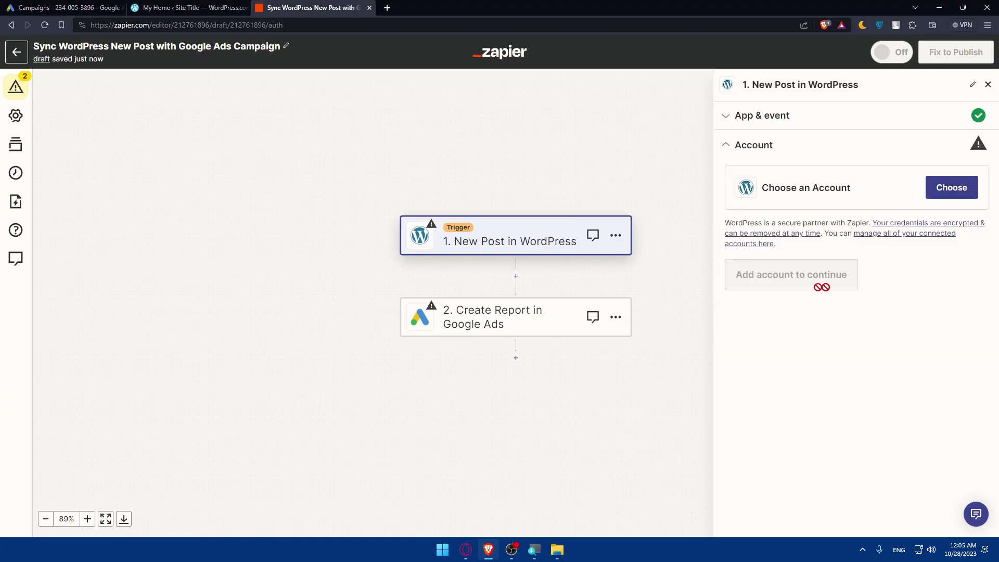
click(946, 189)
click(744, 292)
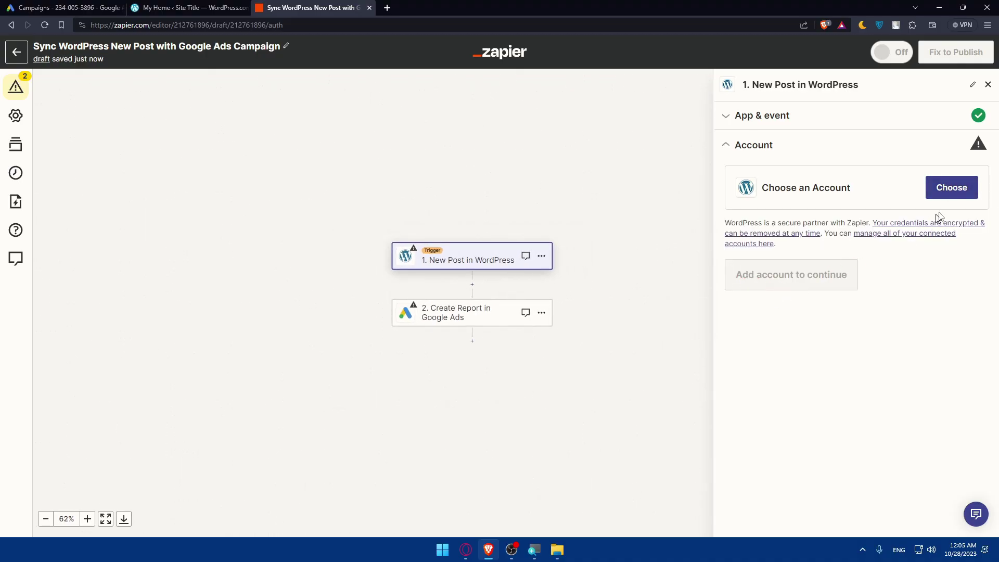
click(946, 190)
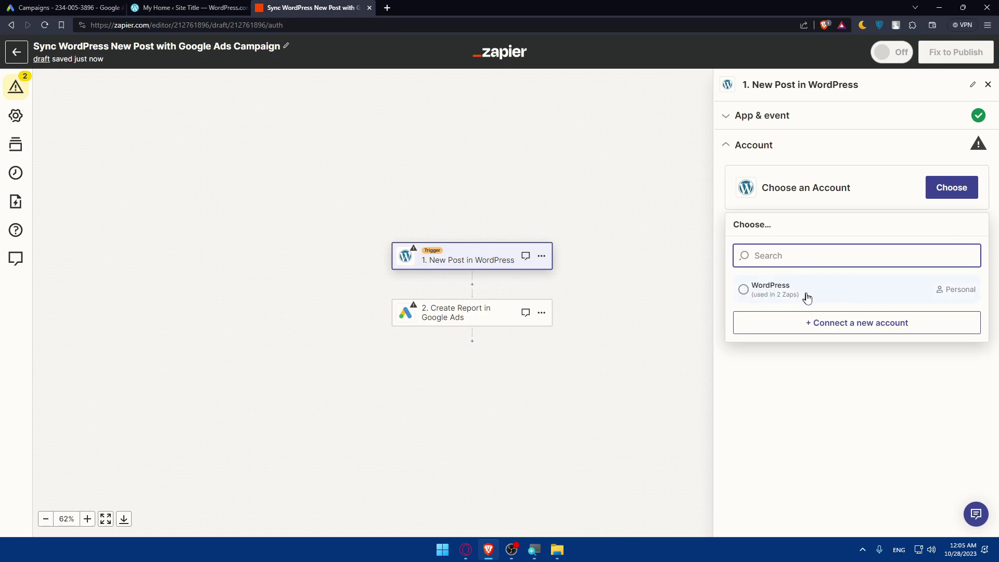
click(803, 324)
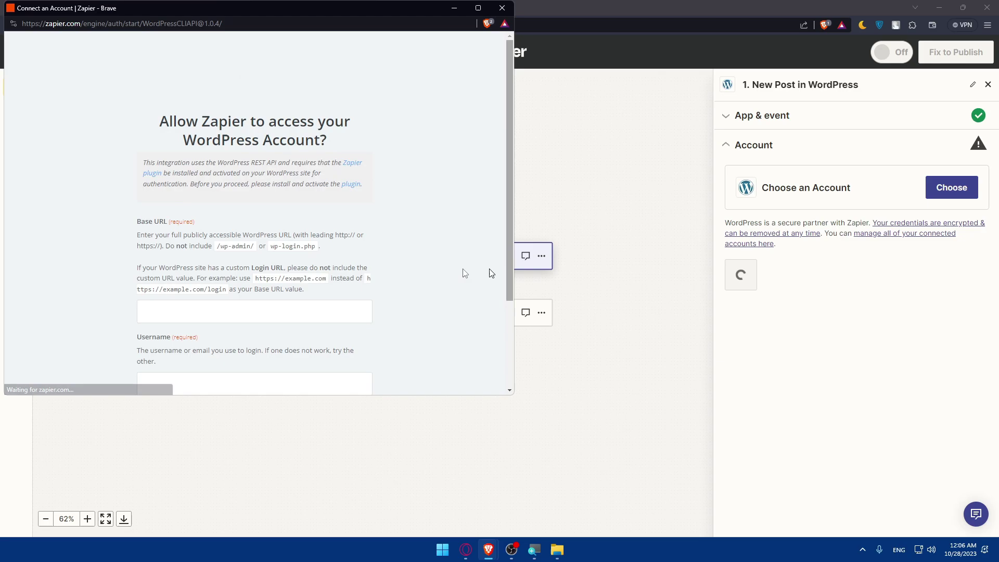
scroll(312, 271, down, 3)
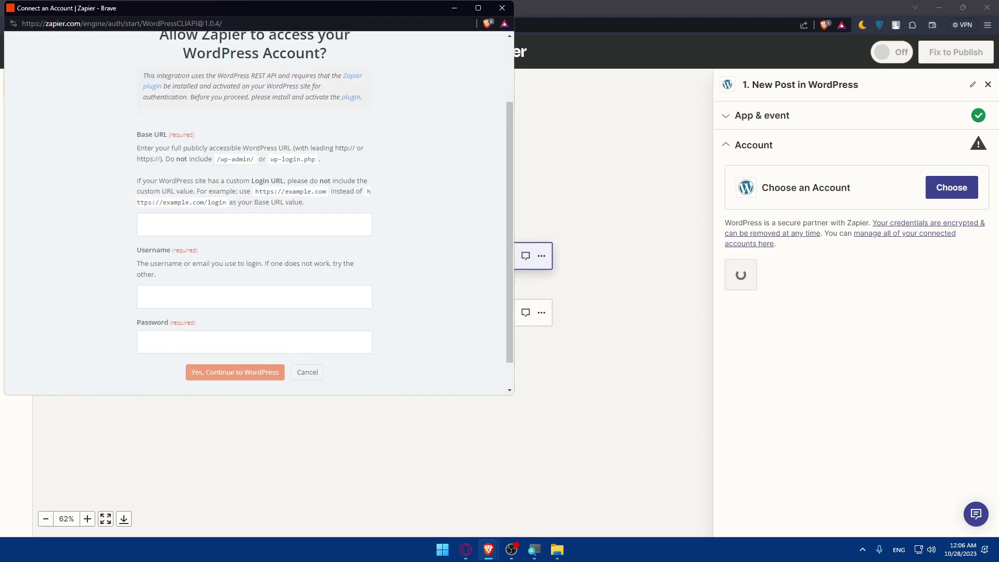
click(502, 8)
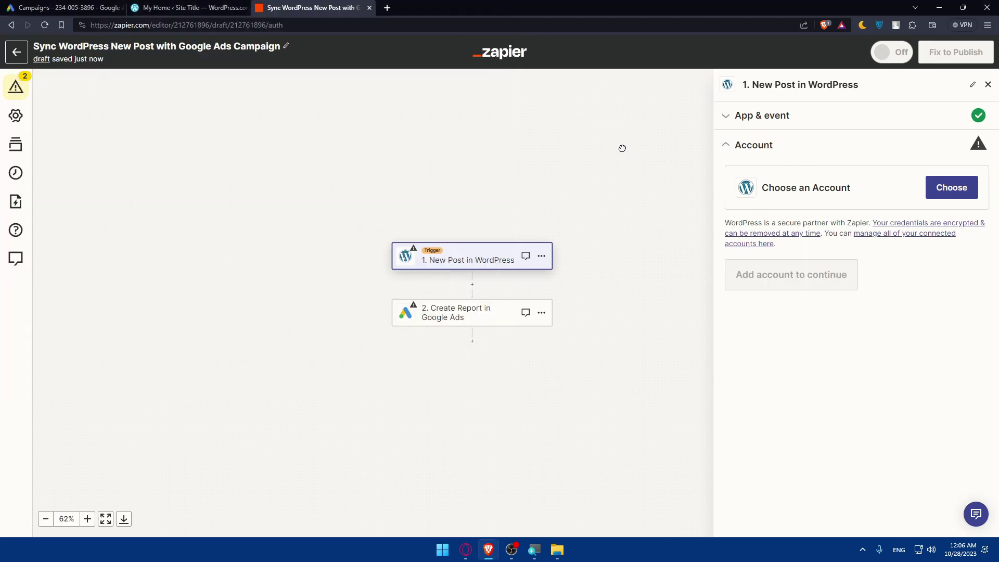
- Review the trigger's event list, keeping New Post as the WordPress event
click(760, 120)
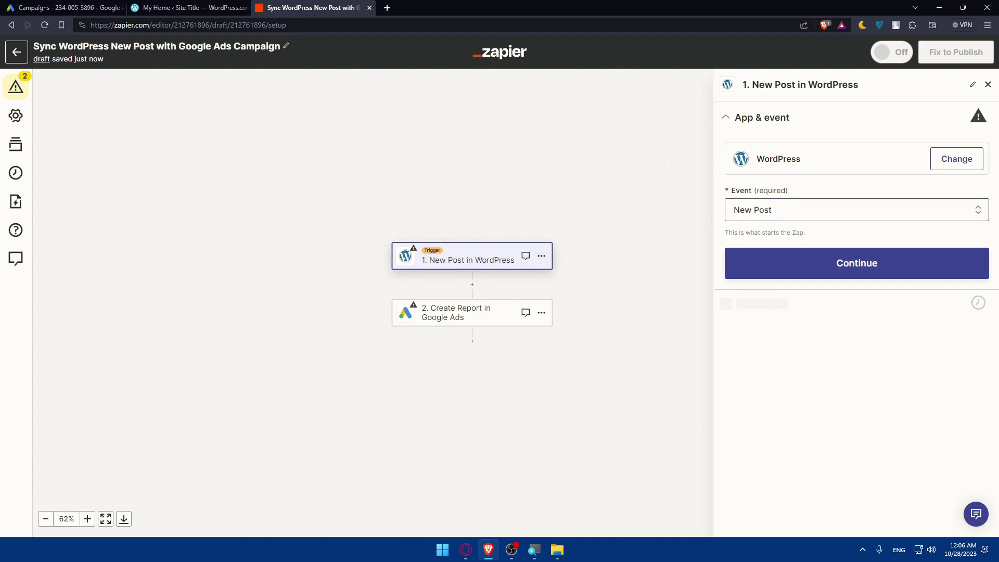
click(801, 213)
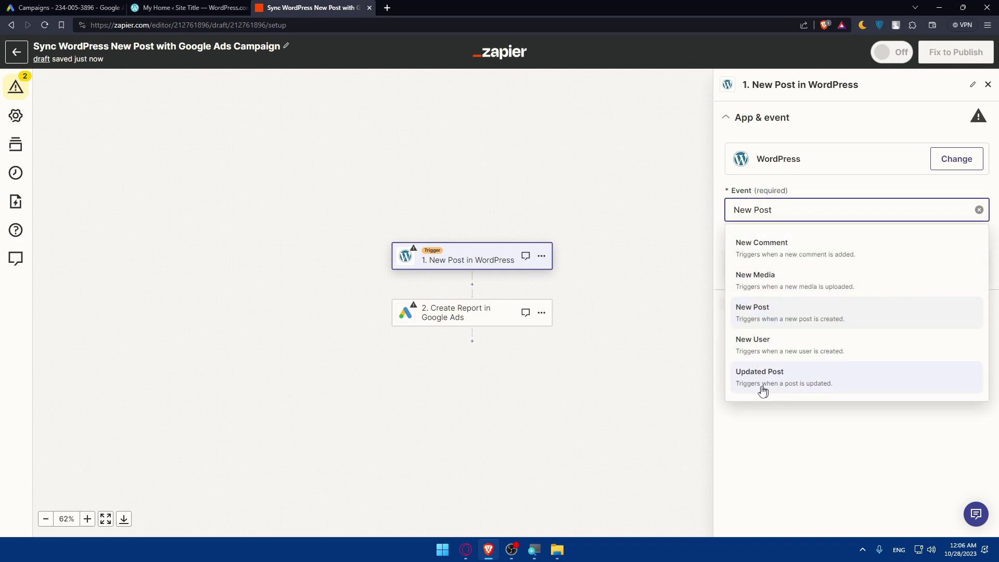
click(654, 196)
- Review the Google Ads action's event list, connected account and field settings without changing them
click(452, 313)
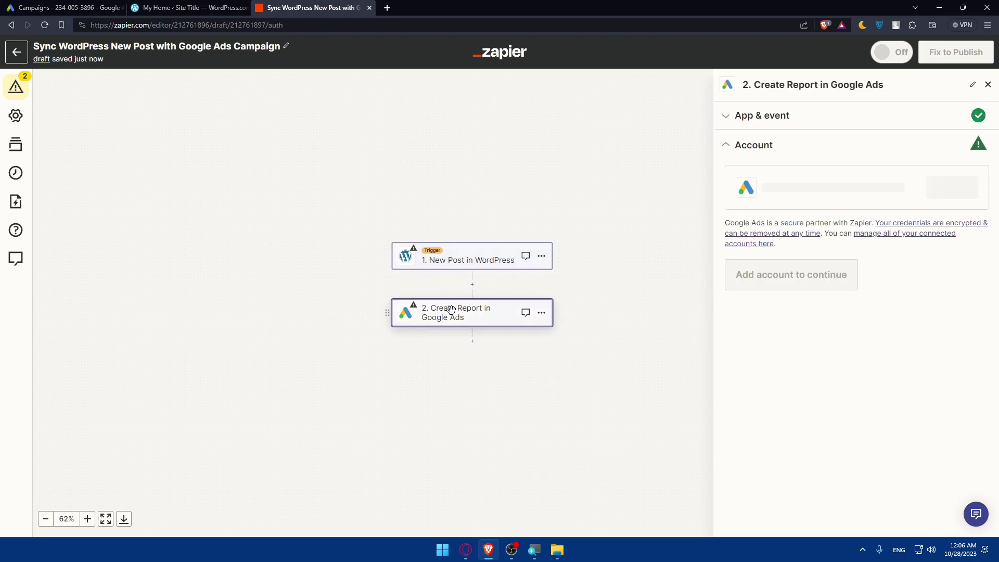
click(813, 116)
click(789, 209)
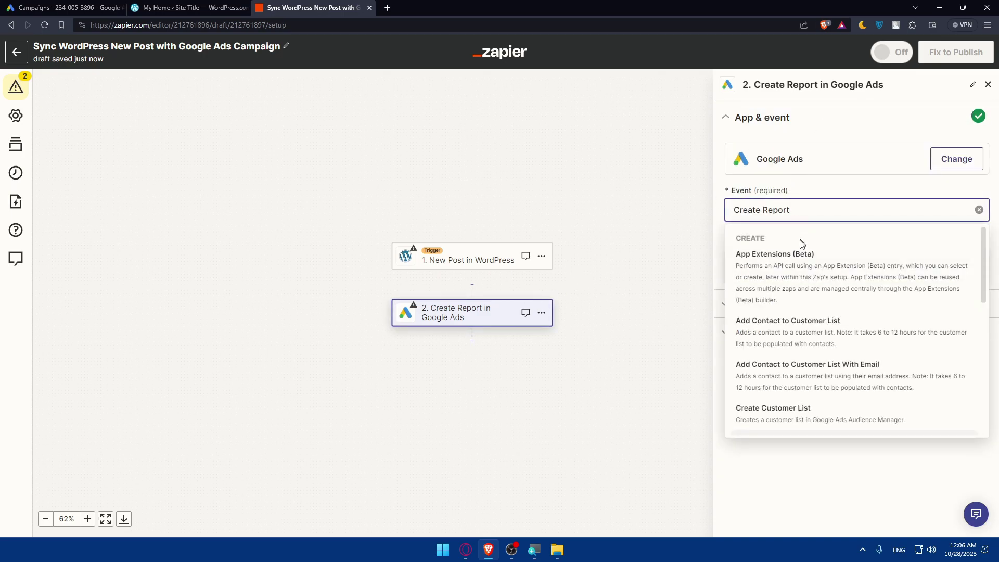
scroll(806, 276, down, 2)
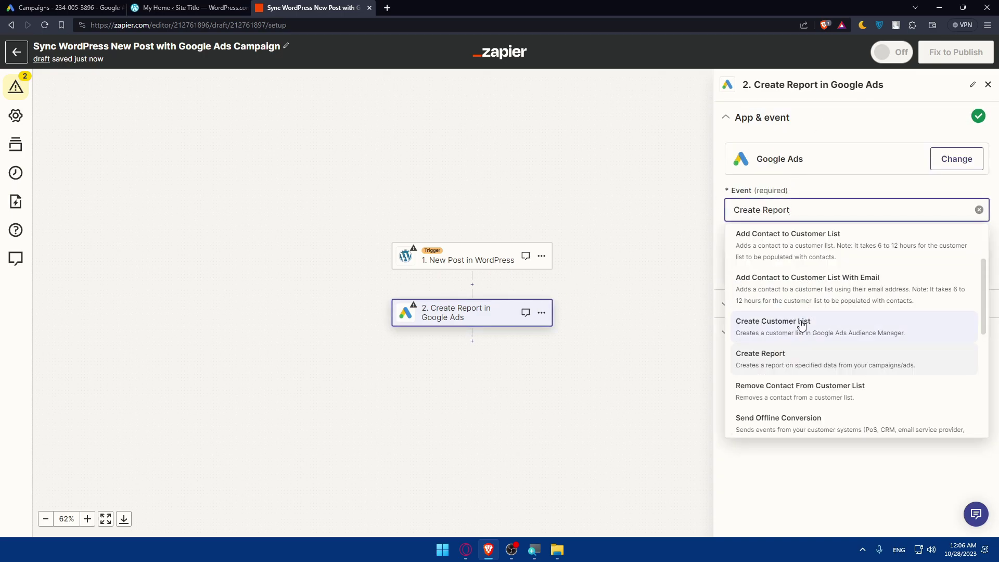
scroll(848, 384, down, 2)
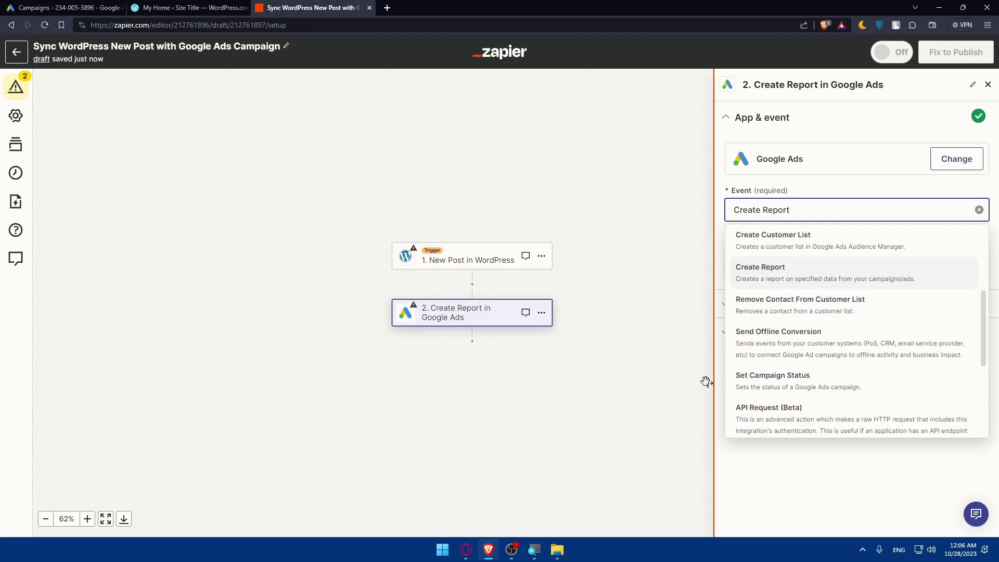
scroll(843, 352, down, 4)
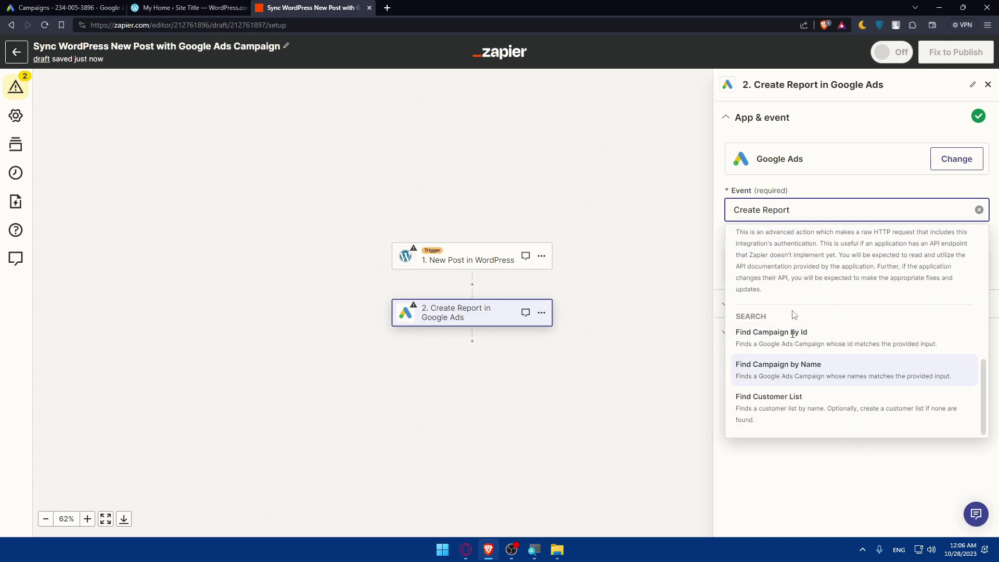
scroll(903, 281, up, 6)
click(831, 497)
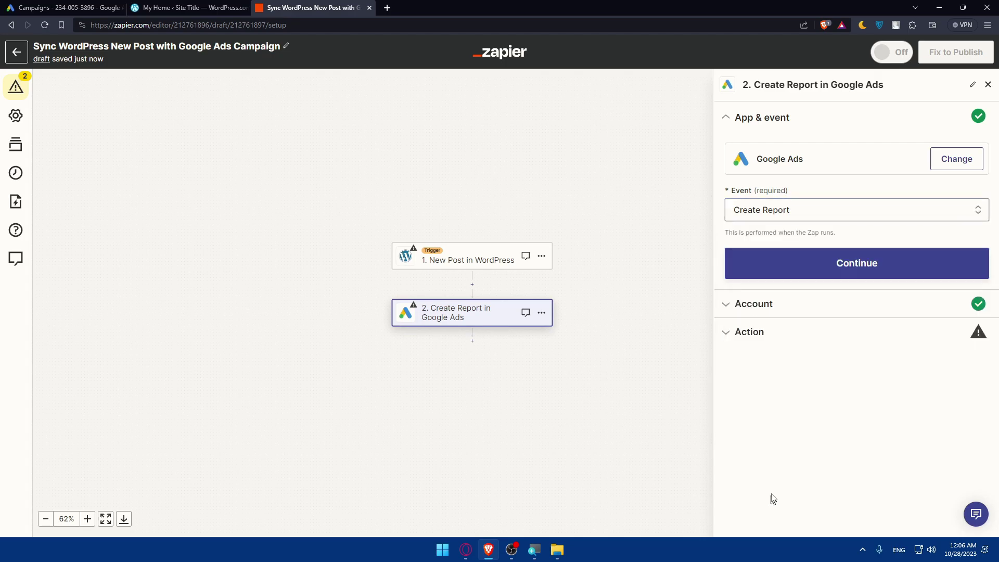
click(809, 307)
click(807, 330)
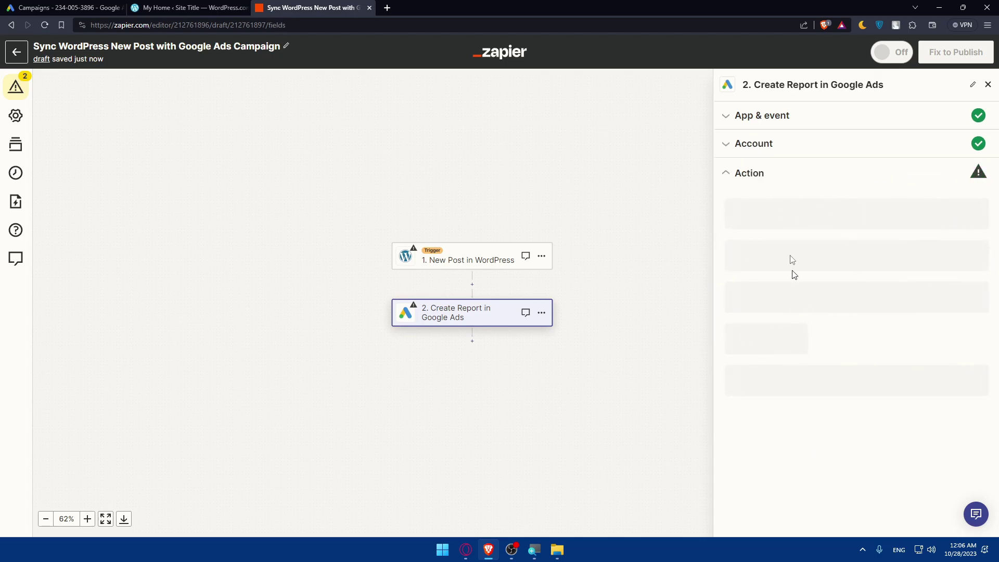
click(798, 117)
click(826, 338)
- Change the Google Ads action event to Create Customer List
click(738, 124)
click(801, 210)
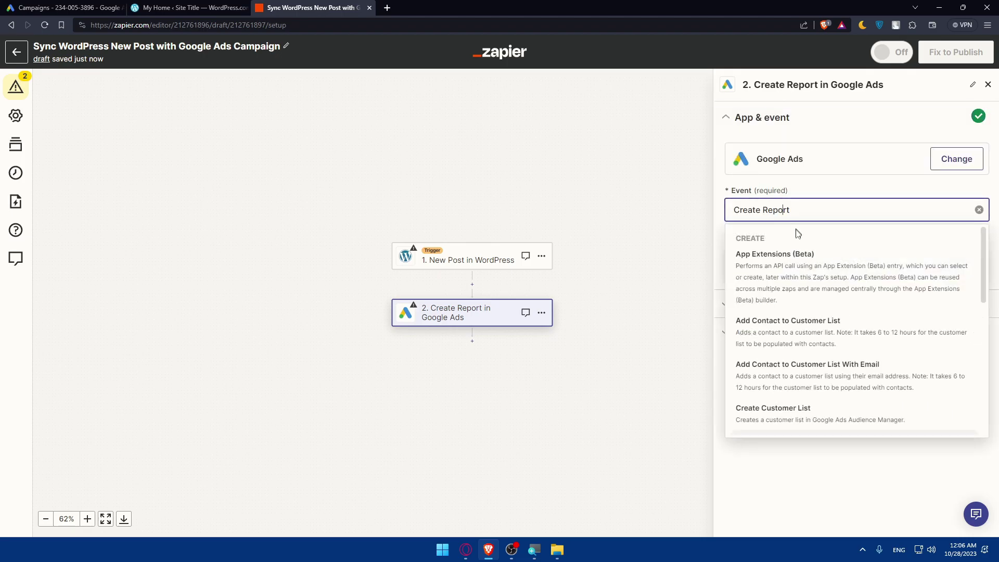
scroll(769, 307, down, 3)
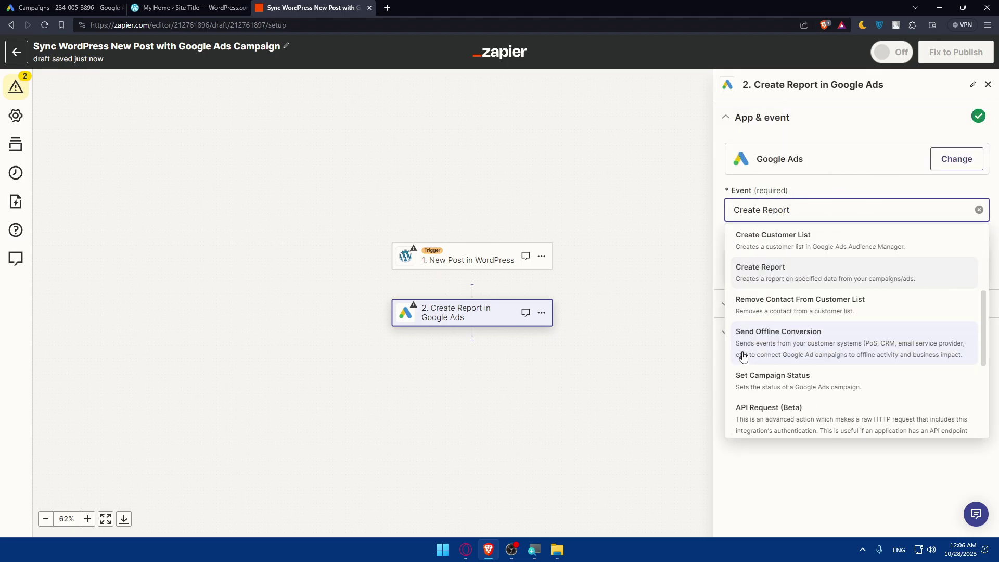
scroll(801, 297, up, 2)
click(794, 319)
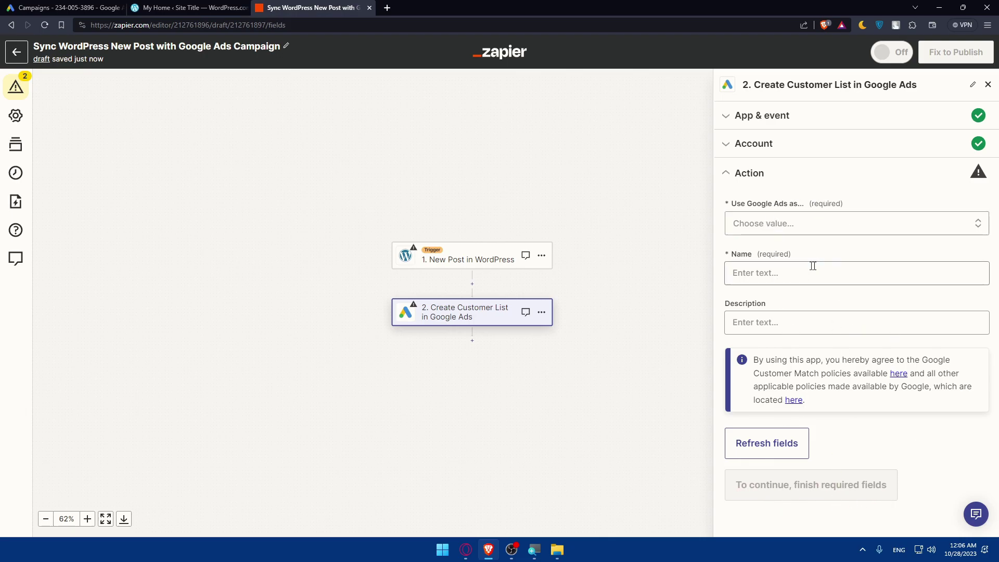
- Choose the Google Ads account for the customer list and enter the list name 'tets'
click(776, 275)
click(760, 224)
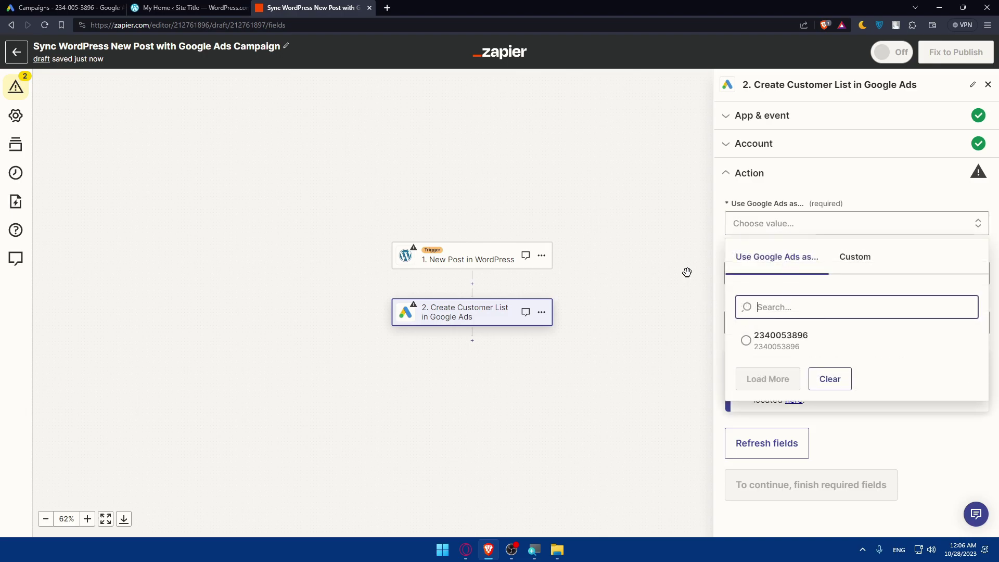
click(755, 339)
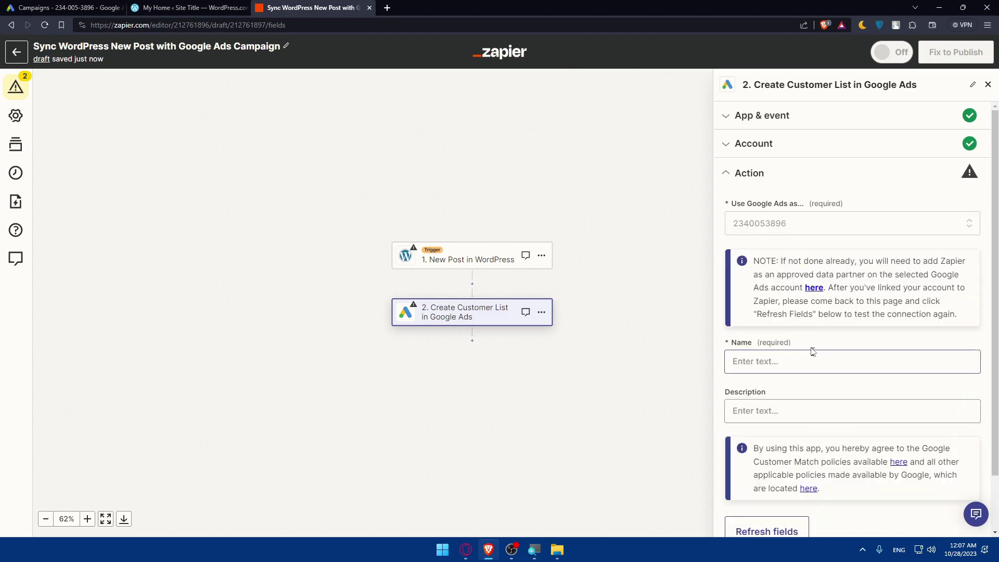
click(788, 360)
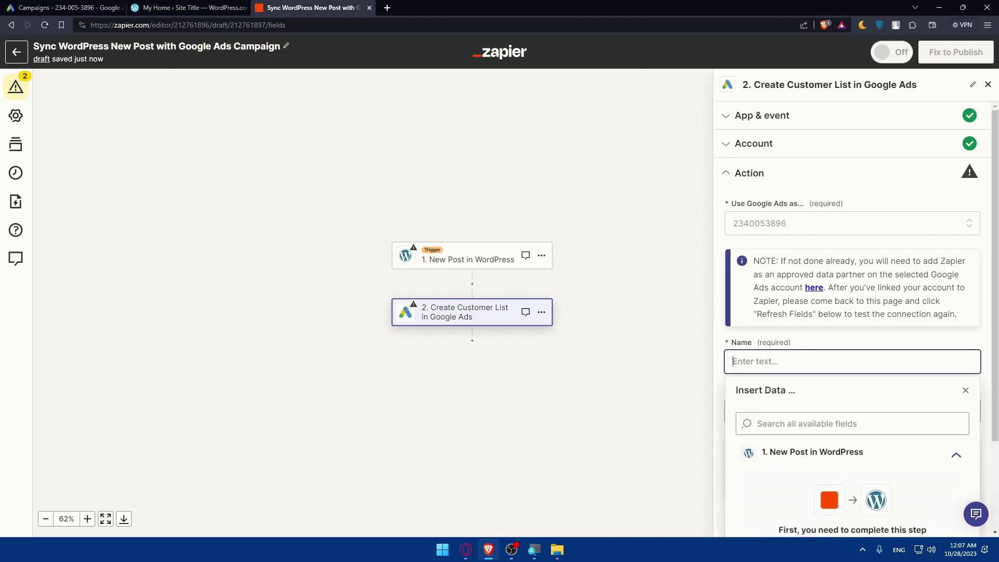
text(tets)
- Confirm the customer list settings and run the step test
click(846, 345)
scroll(848, 406, down, 1)
click(847, 481)
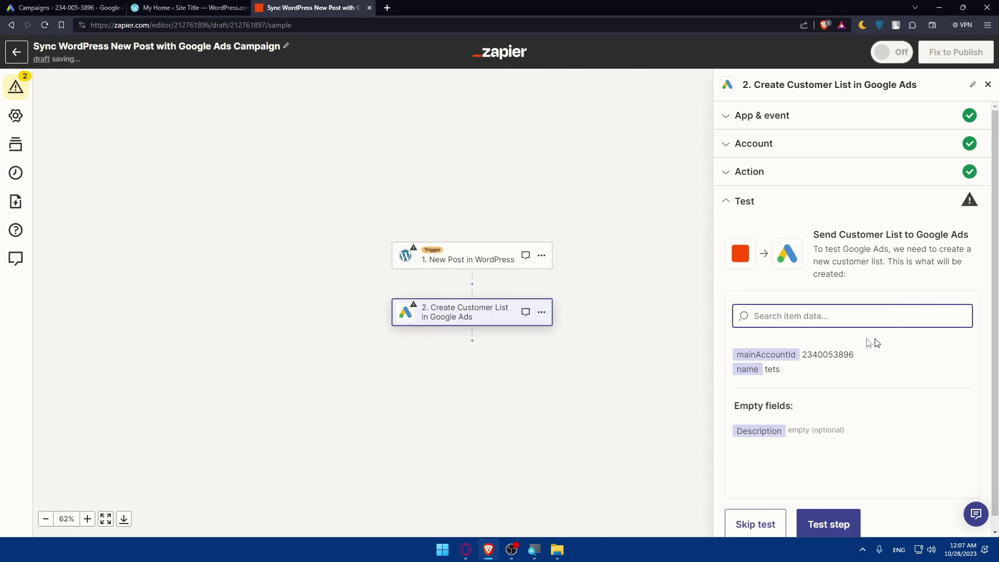
scroll(853, 443, down, 1)
click(831, 512)
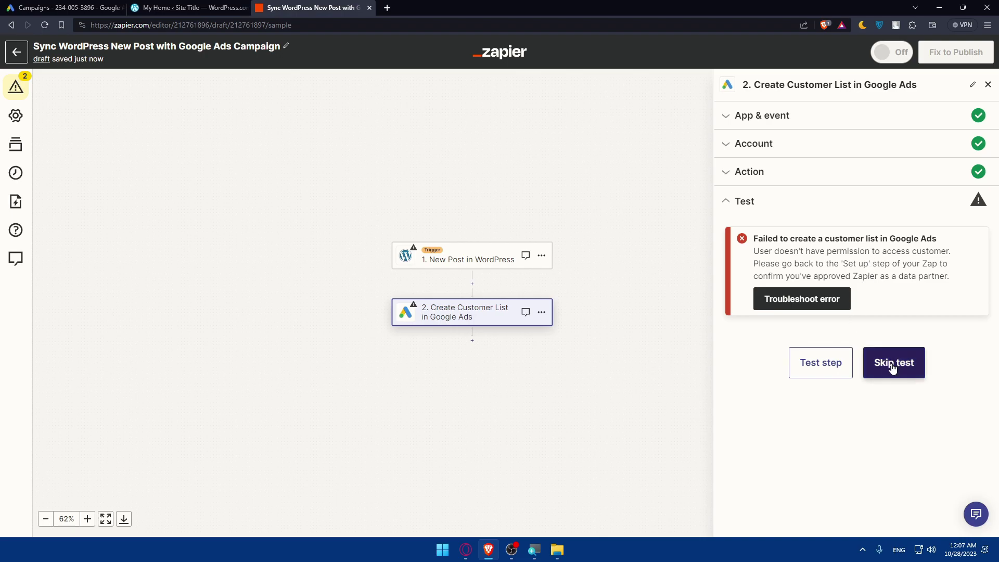
- Skip the Google Ads action test, then reopen the WordPress trigger's settings
click(891, 363)
click(531, 307)
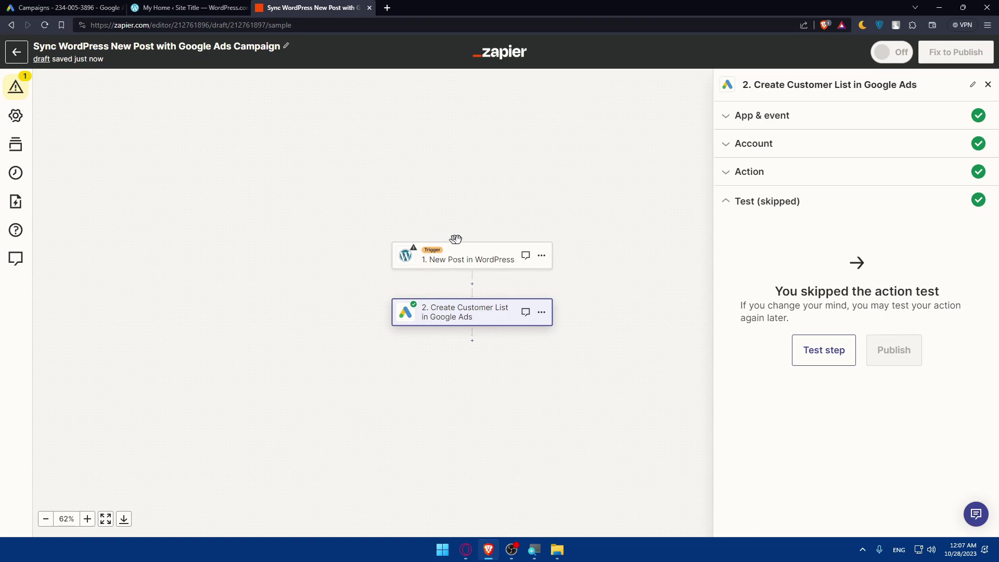
click(481, 248)
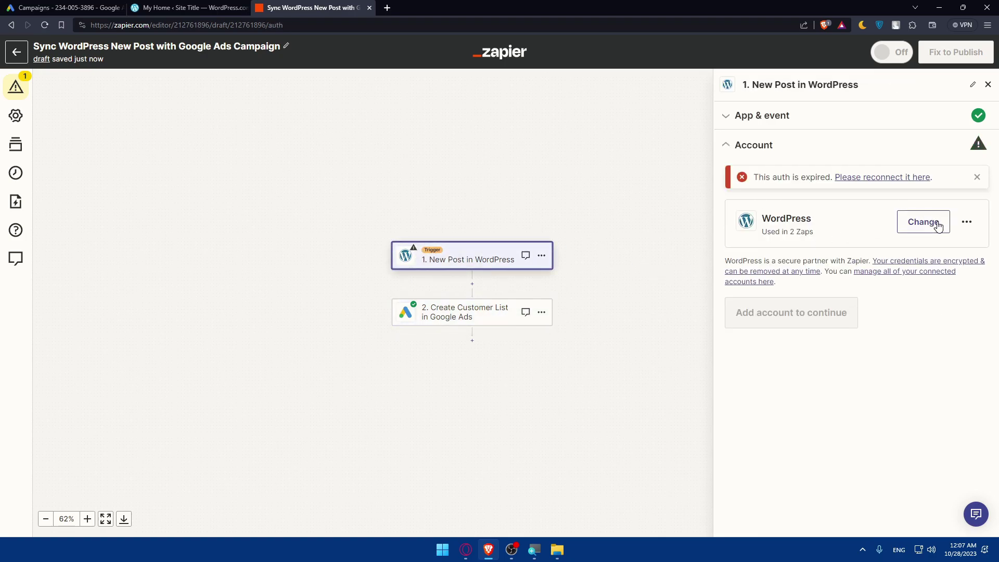